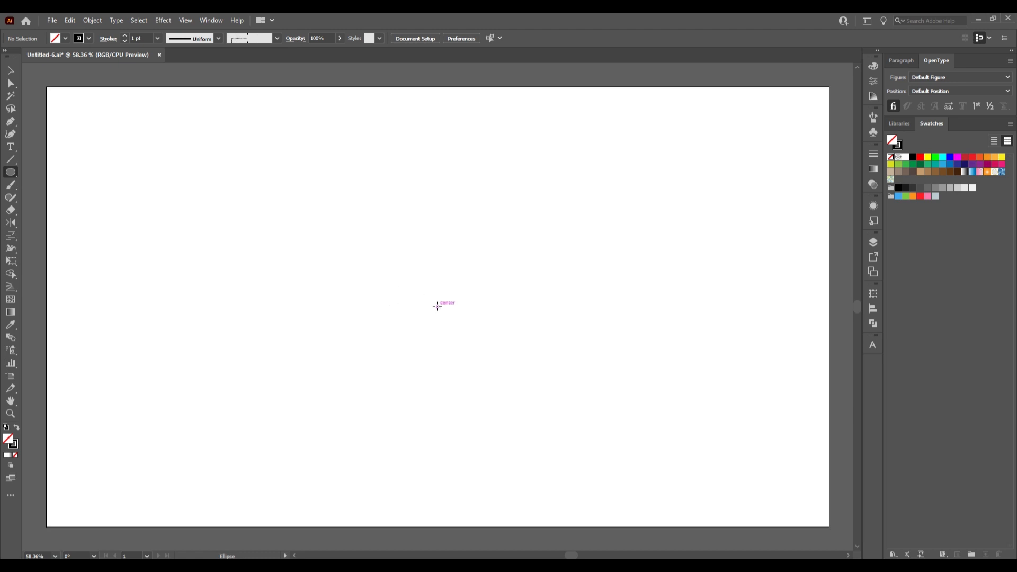
Draw a circle about 580 px in diameter from the artboard's center and set its stroke weight to 35 pt
drag(437, 306, 500, 425)
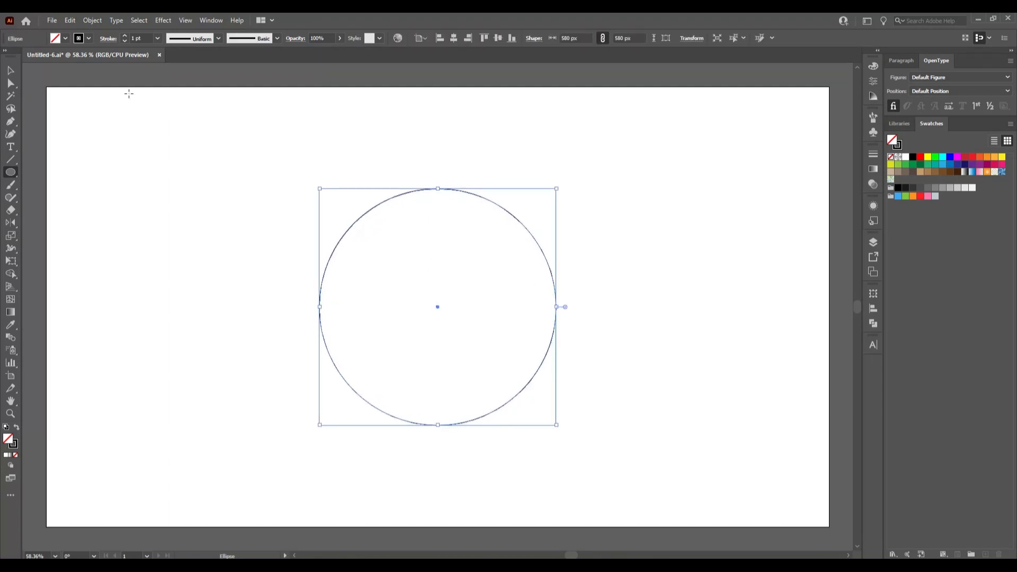
click(11, 71)
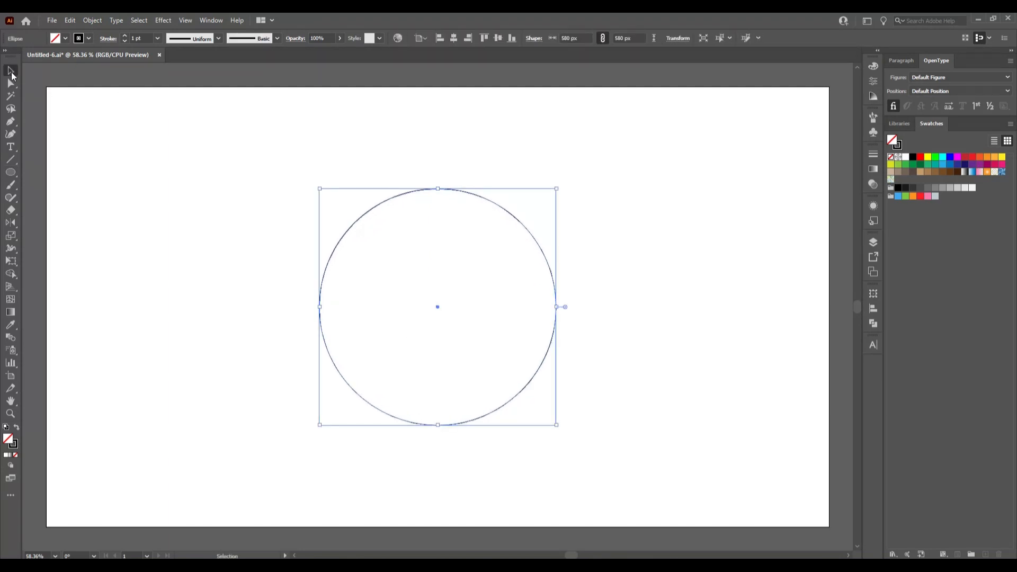
click(124, 36)
click(124, 36)
click(124, 36)
click(124, 36)
click(124, 36)
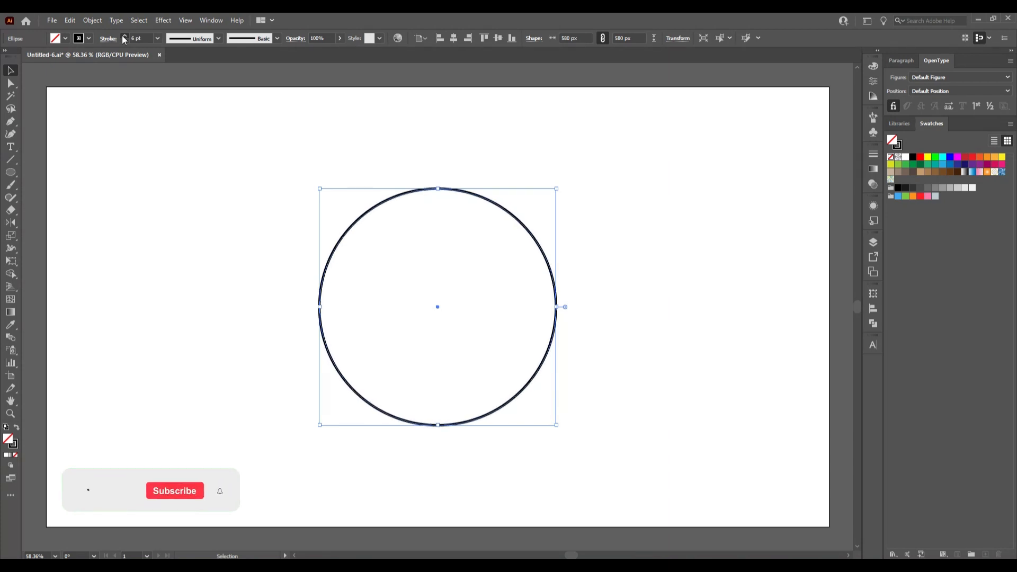
click(124, 37)
click(124, 36)
click(124, 36)
click(124, 36)
click(124, 36)
click(124, 36)
click(124, 36)
click(124, 36)
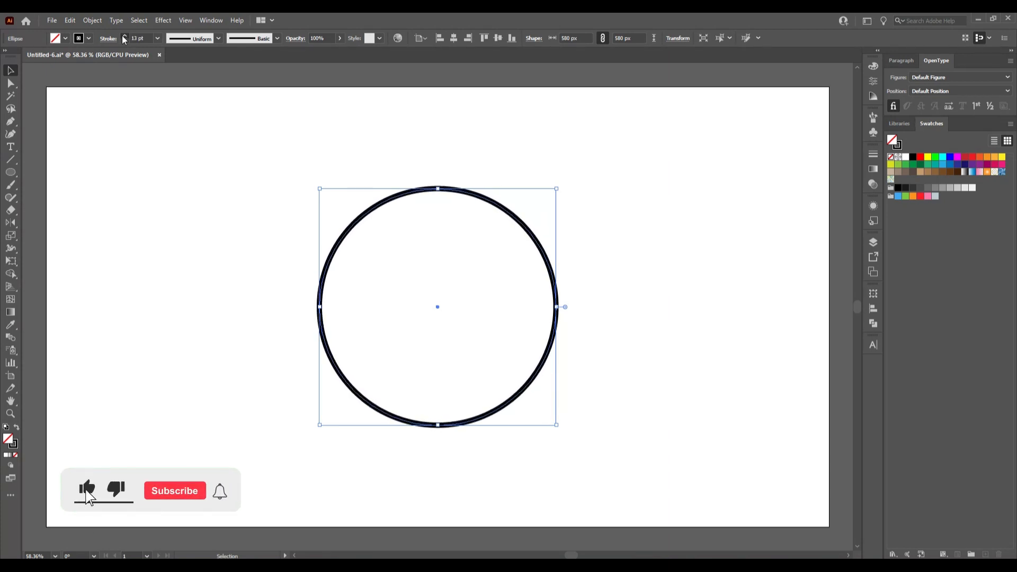
click(124, 36)
click(124, 36)
click(124, 36)
click(124, 36)
click(124, 36)
click(124, 36)
click(124, 36)
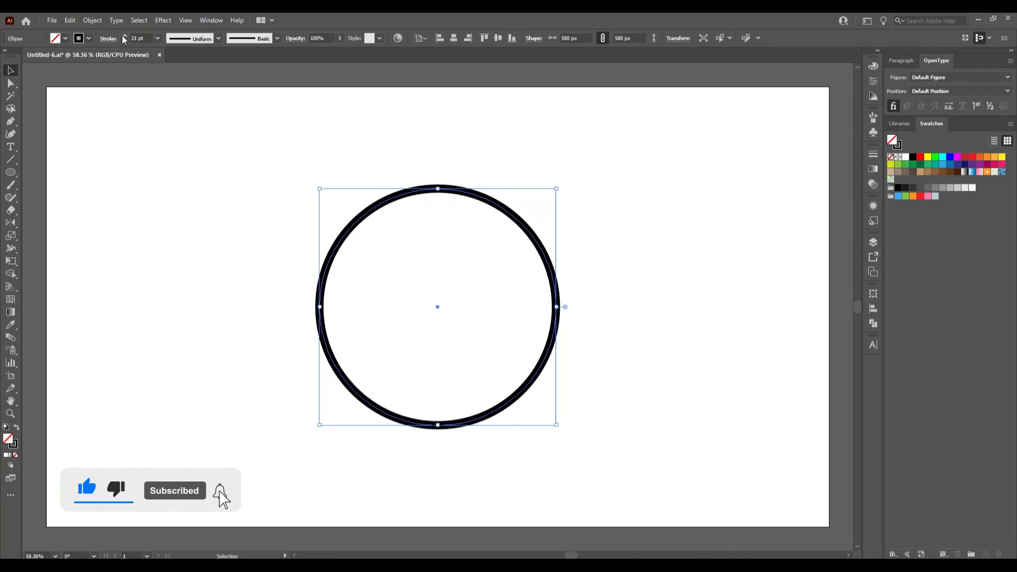
click(124, 36)
click(124, 36)
click(124, 36)
click(124, 36)
click(124, 36)
click(124, 36)
click(124, 36)
click(124, 36)
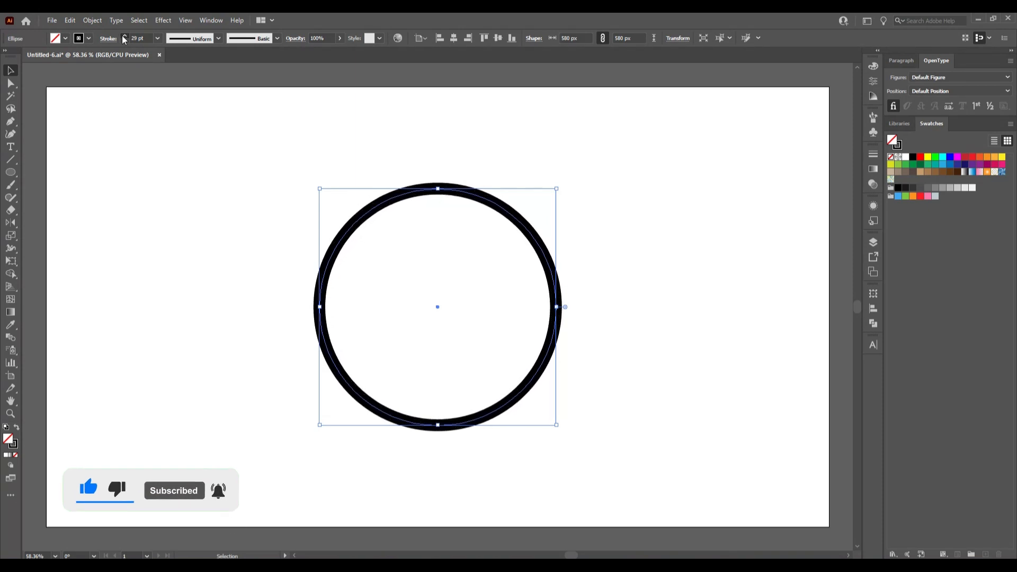
click(124, 36)
click(124, 36)
click(124, 36)
click(124, 36)
click(124, 36)
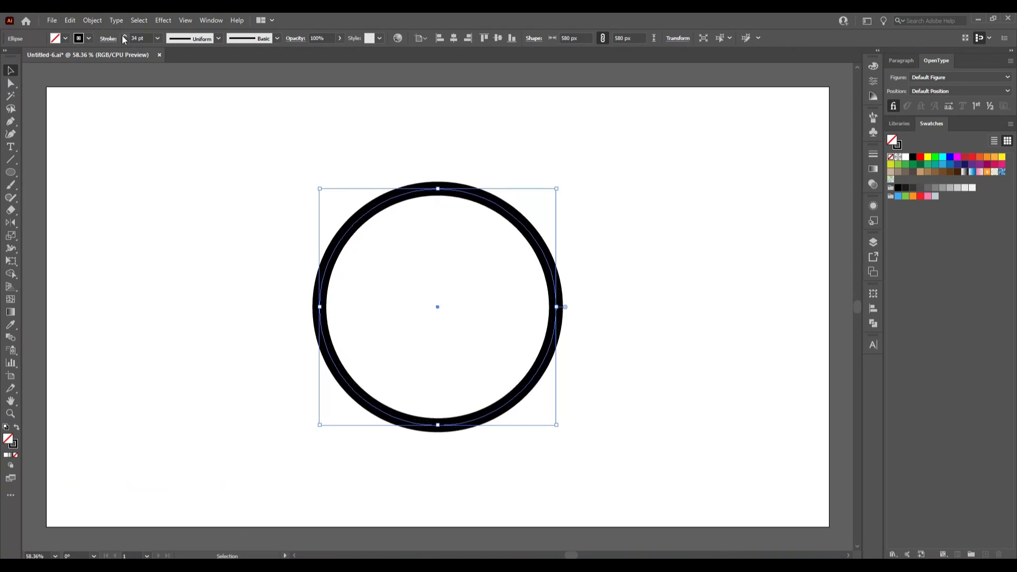
click(124, 36)
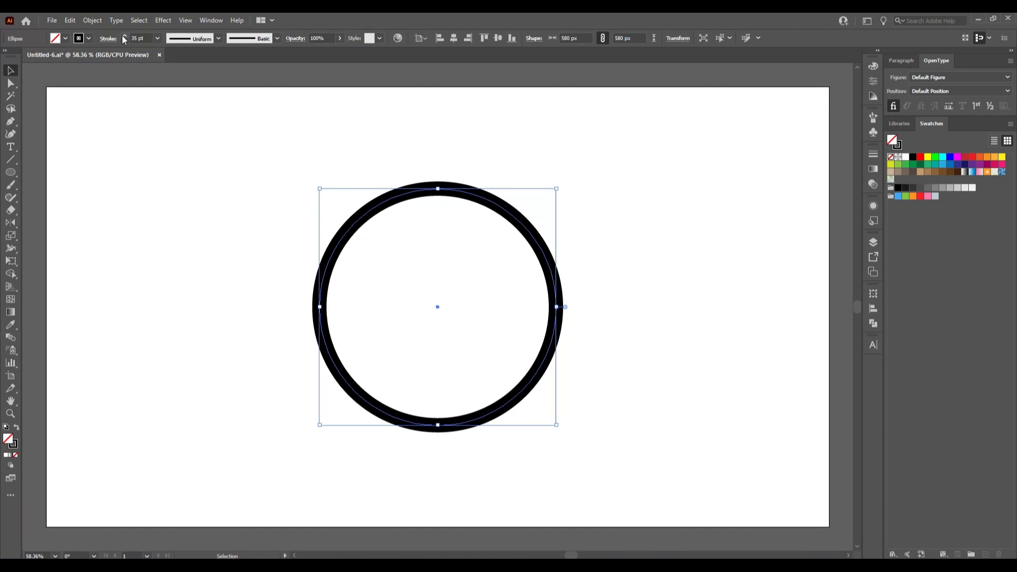
Turn the circle's stroke into a dashed line with round caps, a 0 pt dash and a 50 pt gap
click(108, 39)
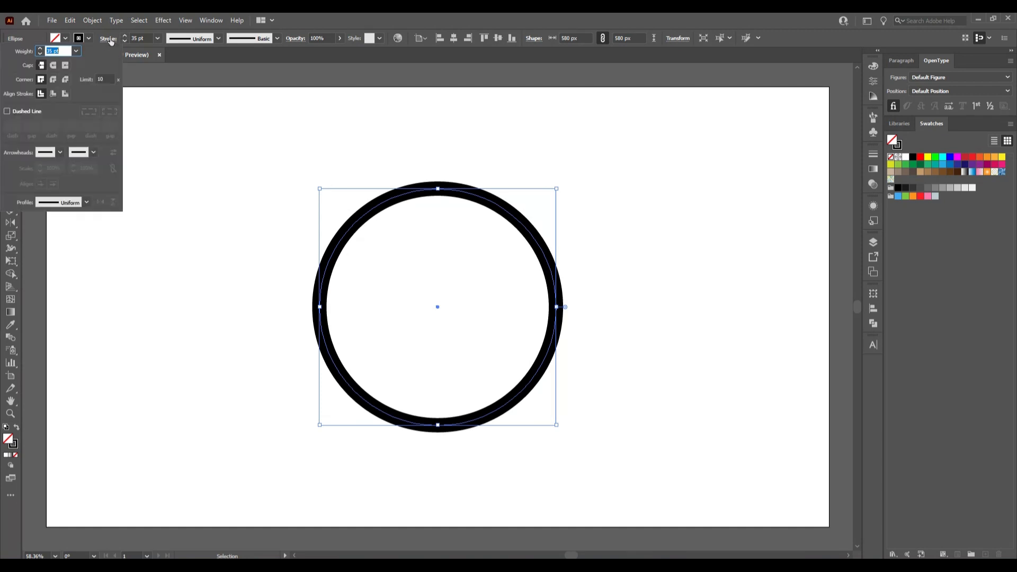
click(7, 112)
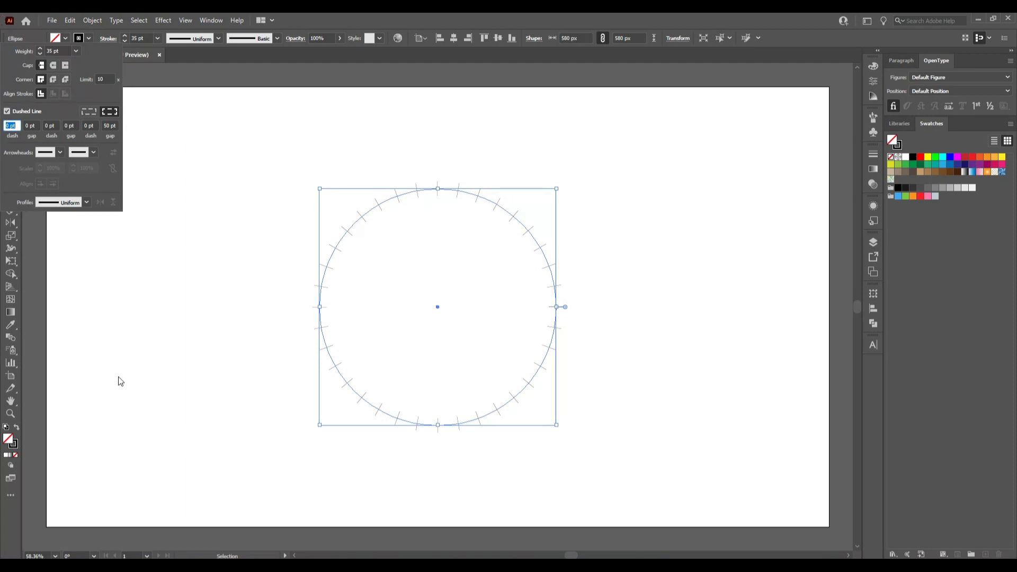
click(110, 125)
click(55, 69)
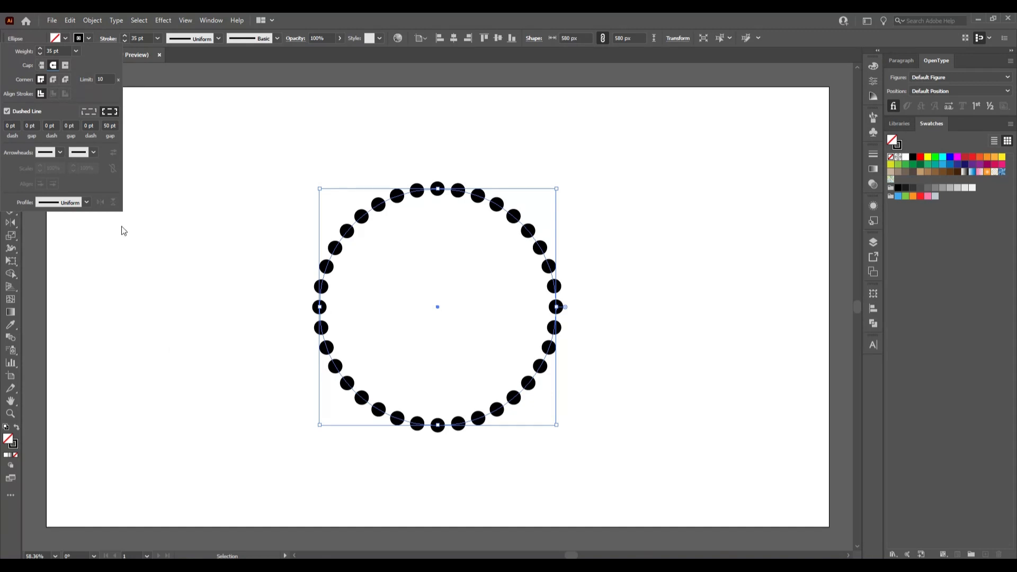
Try wider spacing between the dots, bringing the dashed stroke's gap to 55 pt
click(109, 126)
key(Up)
key(Up)
key(Up)
key(Up)
key(Up)
key(Up)
key(Up)
key(Up)
key(Up)
key(Up)
key(Up)
key(Up)
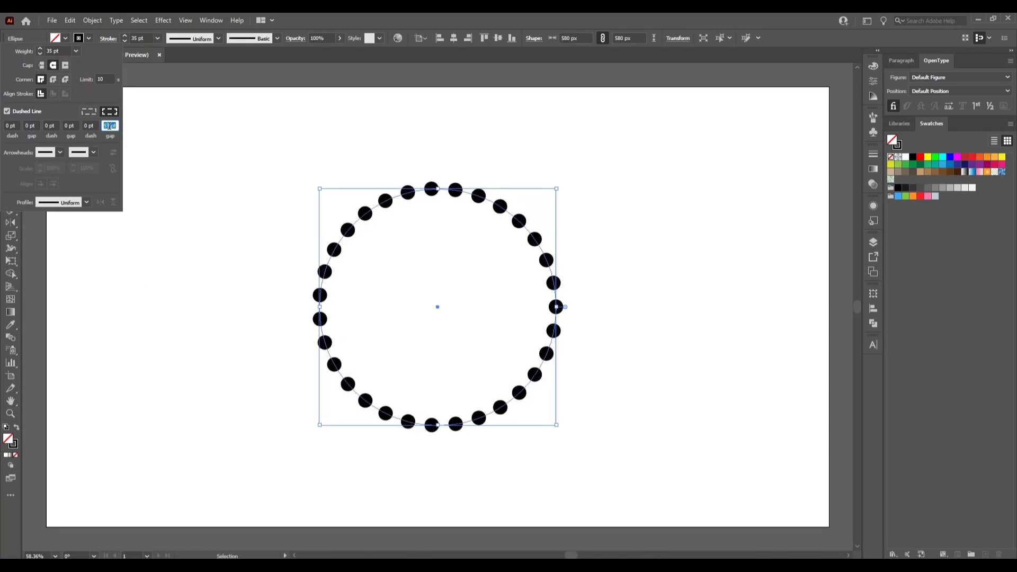
key(Up)
key(Up)
key(Up)
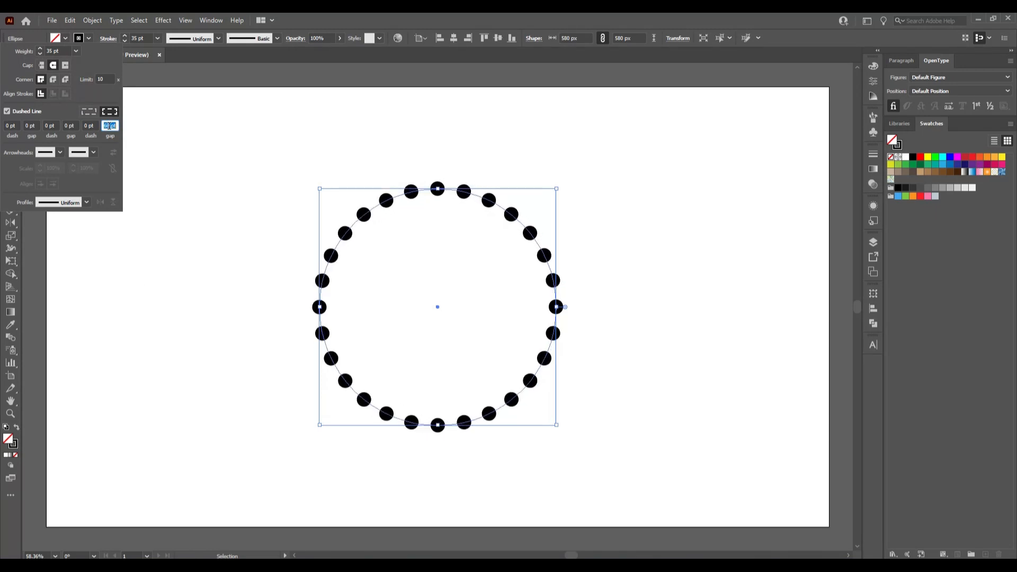
key(Down)
key(Down)
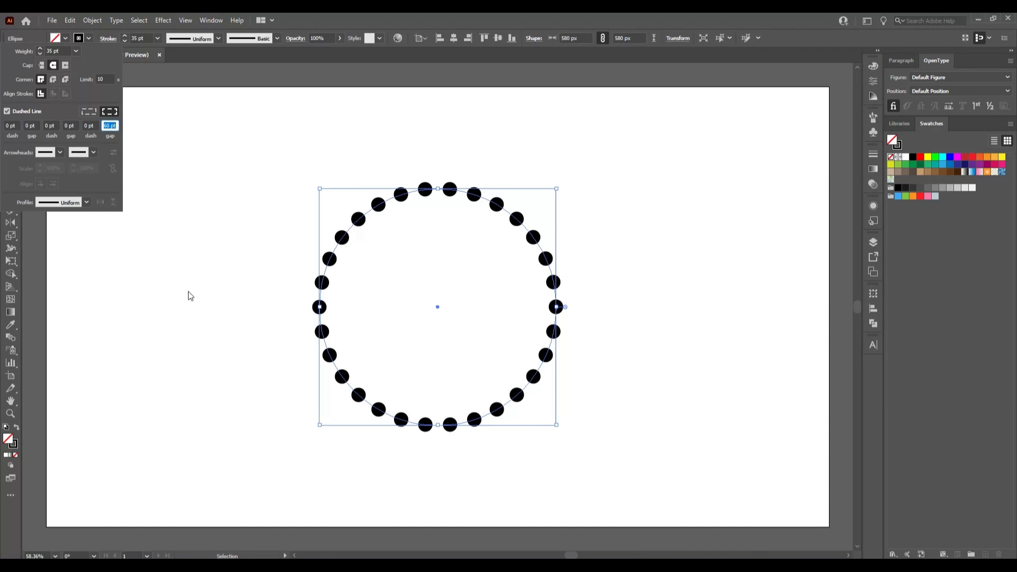
scroll(112, 127, down, 3)
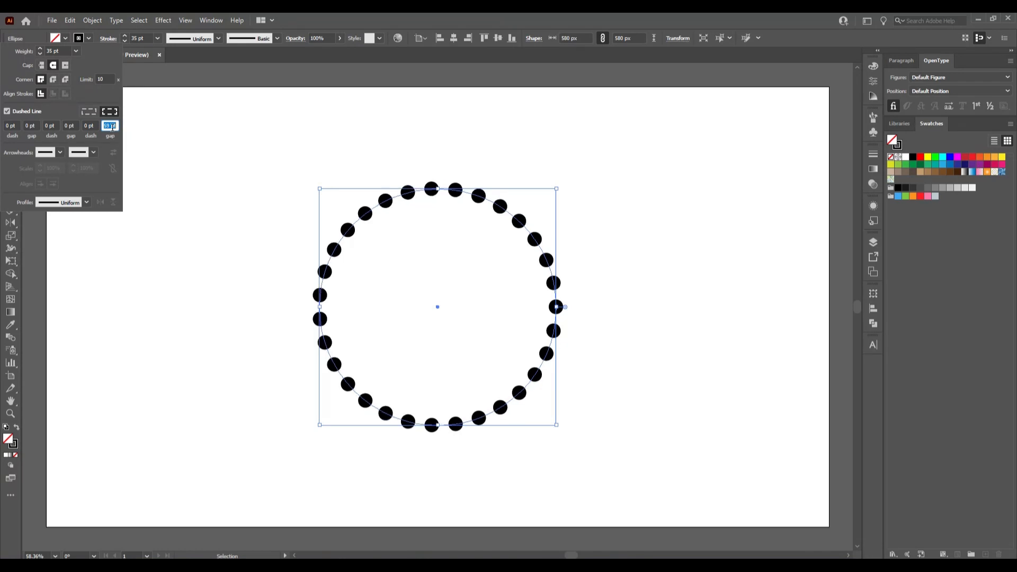
scroll(111, 127, down, 1)
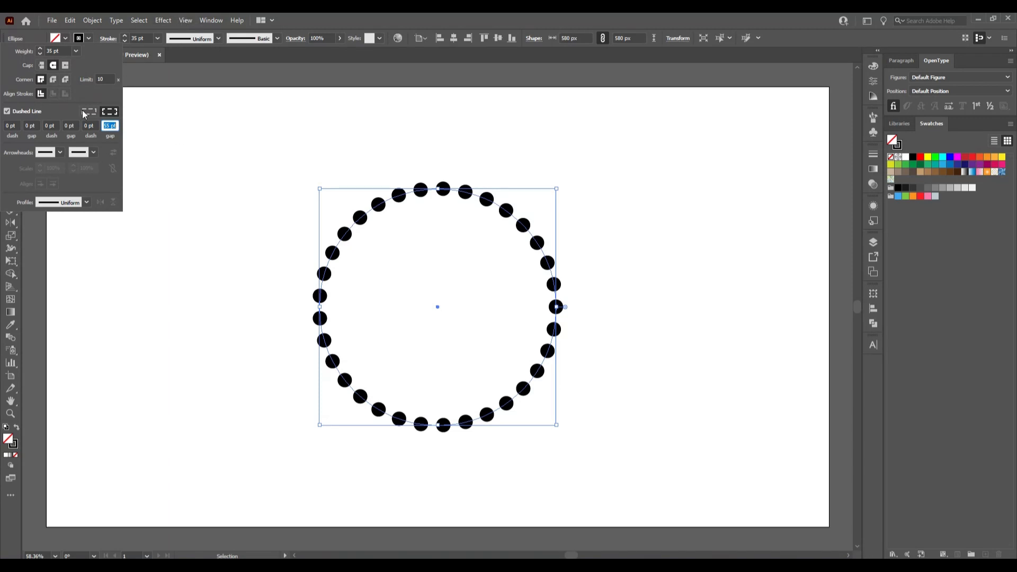
Apply the triangular tapered width profile to the dotted stroke and set its gap to 50 pt
click(87, 203)
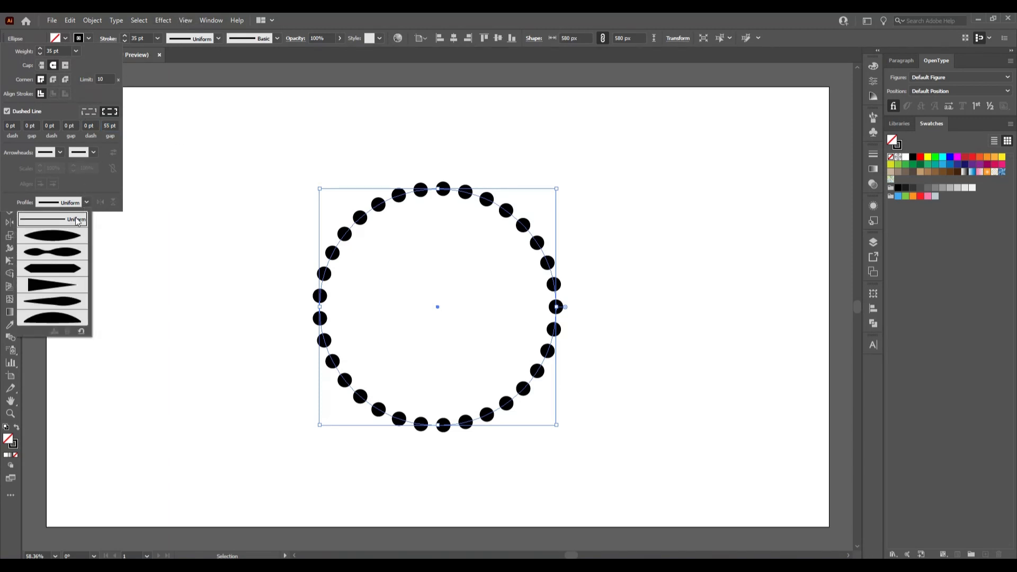
click(58, 288)
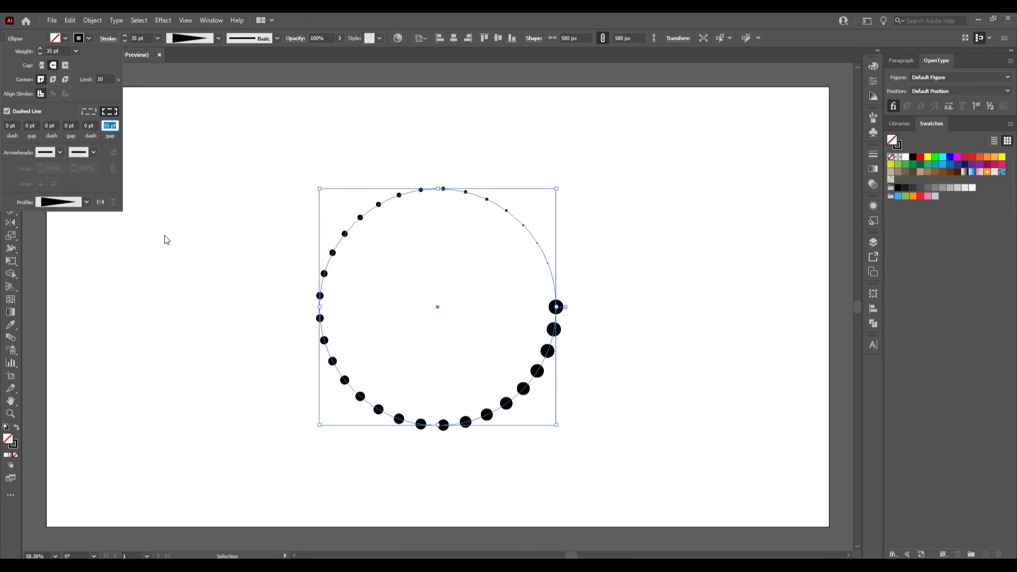
scroll(112, 122, down, 1)
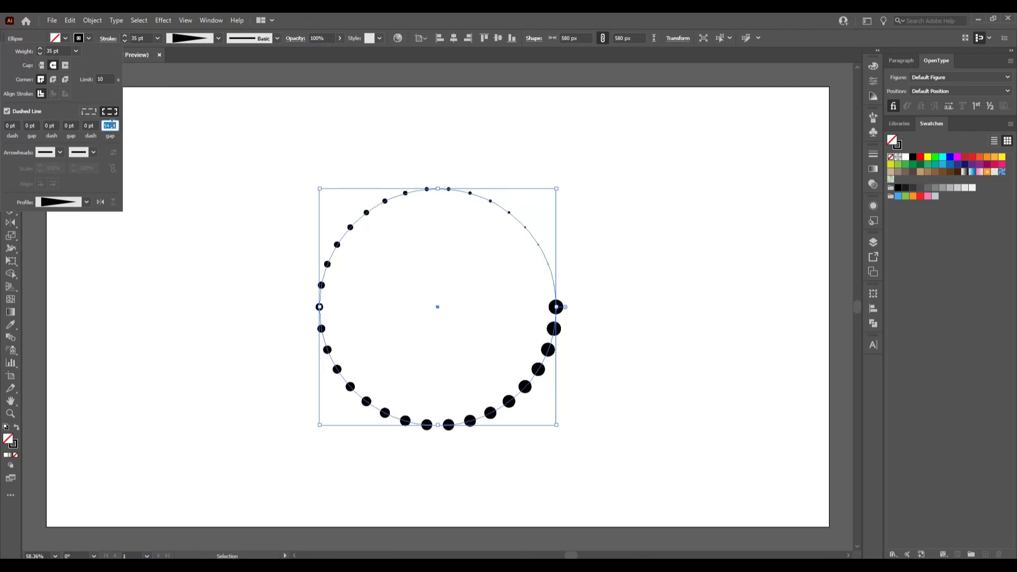
scroll(112, 123, down, 8)
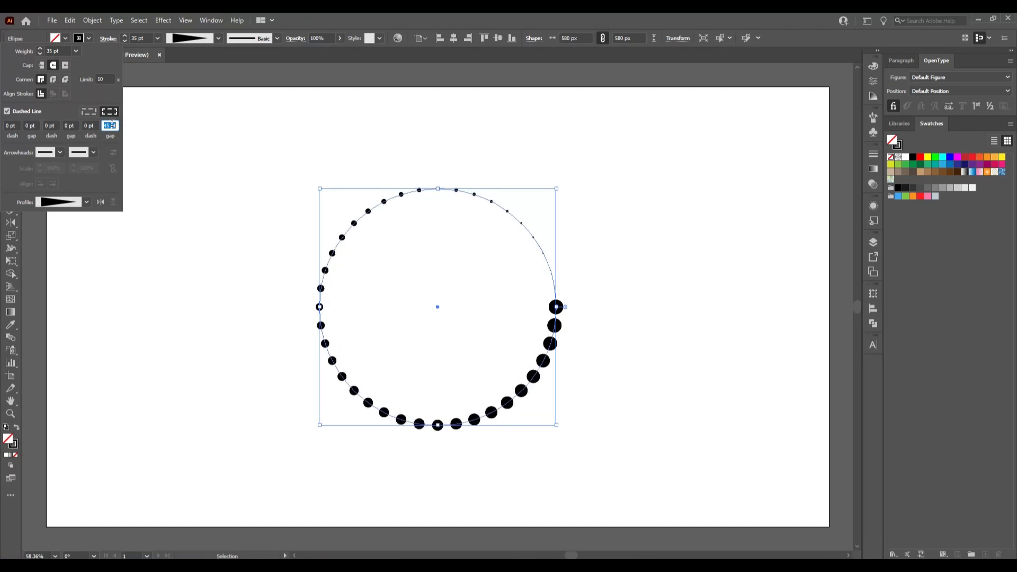
scroll(112, 123, up, 4)
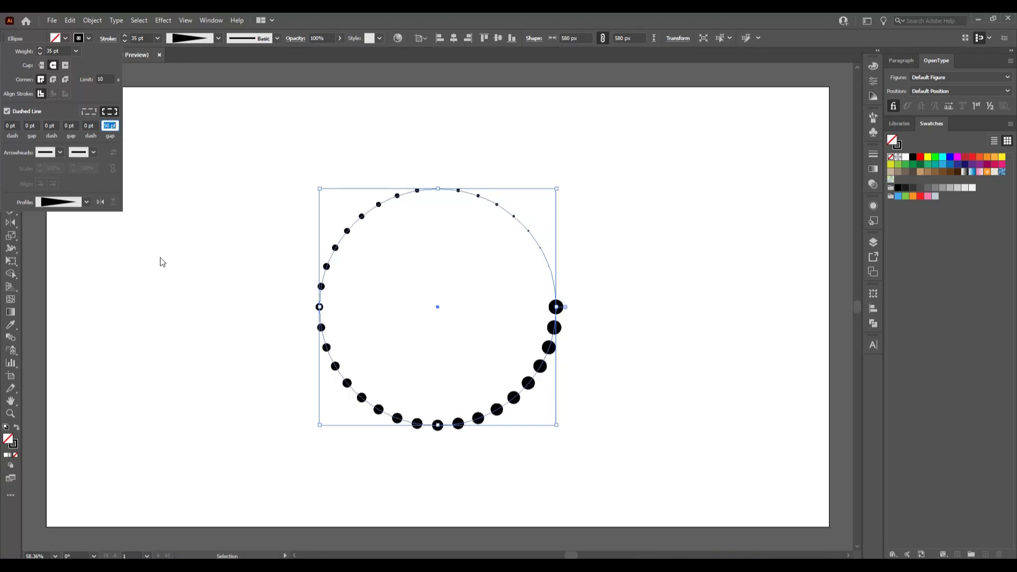
key(Escape)
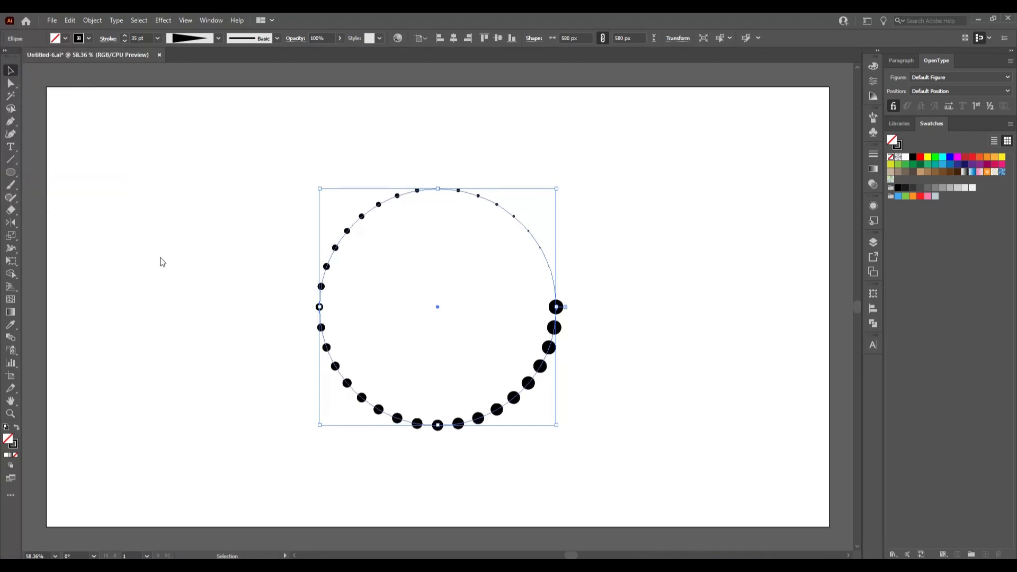
Add a Transform effect to the dotted circle and set its horizontal scale to 80%
click(208, 20)
click(162, 21)
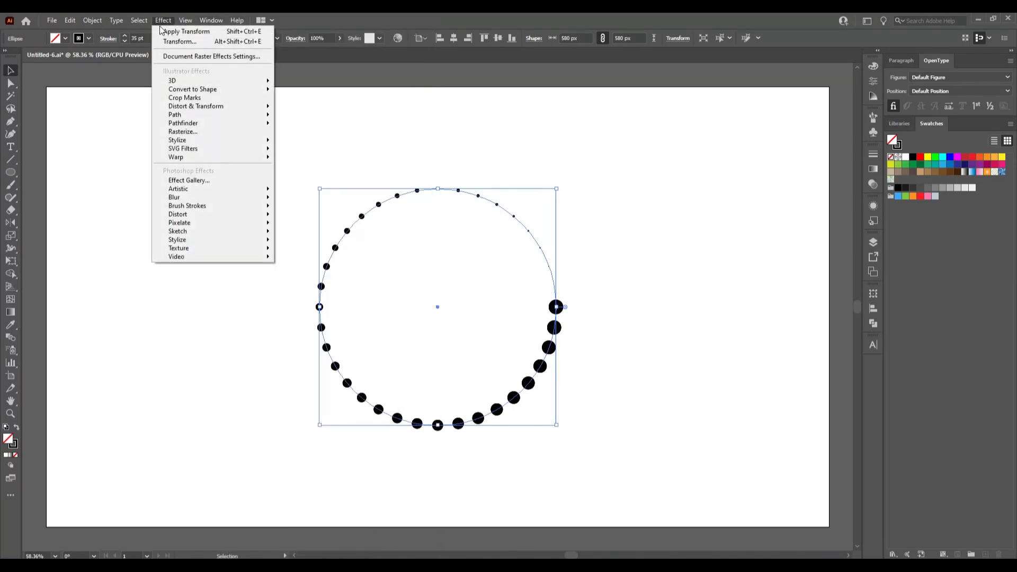
mouse_move(239, 106)
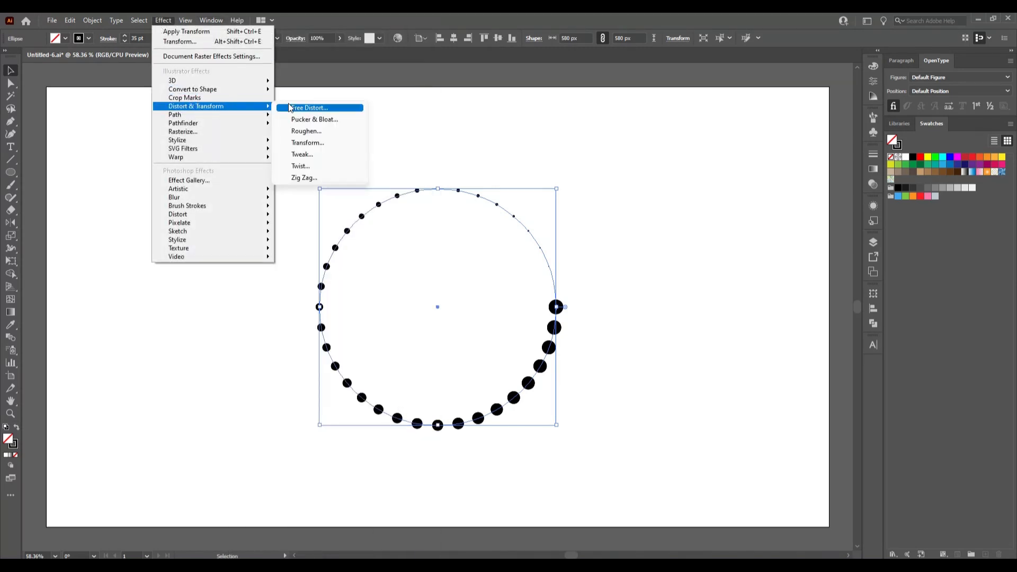
click(310, 143)
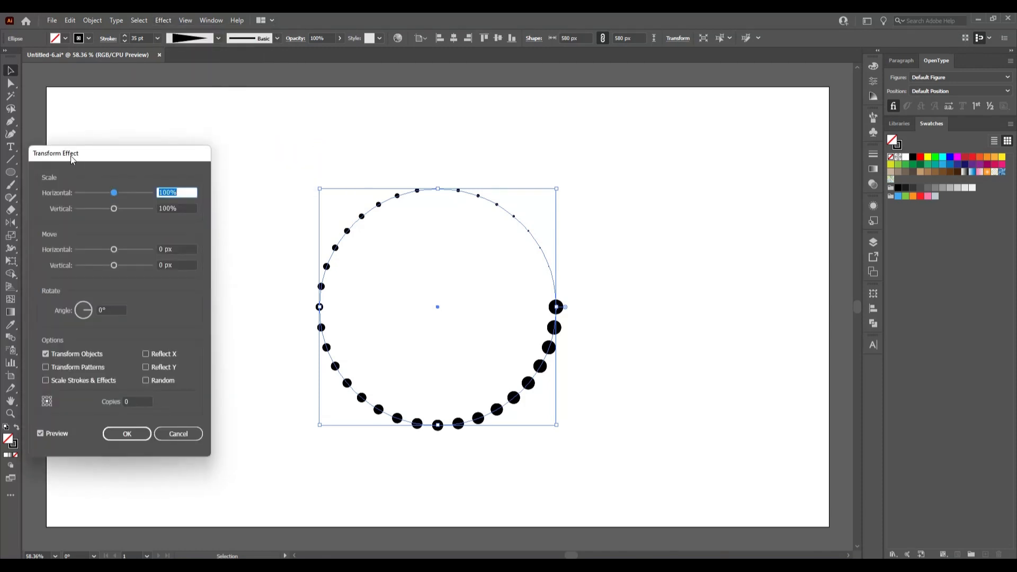
drag(72, 155, 693, 134)
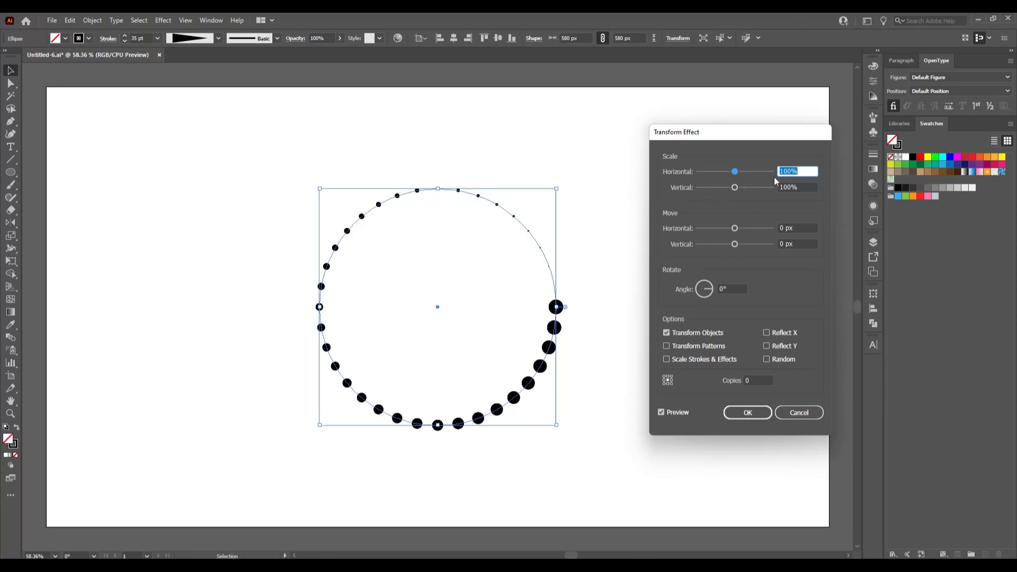
key(Down)
key(Down)
key(Down)
key(Down)
key(Down)
key(Down)
key(Down)
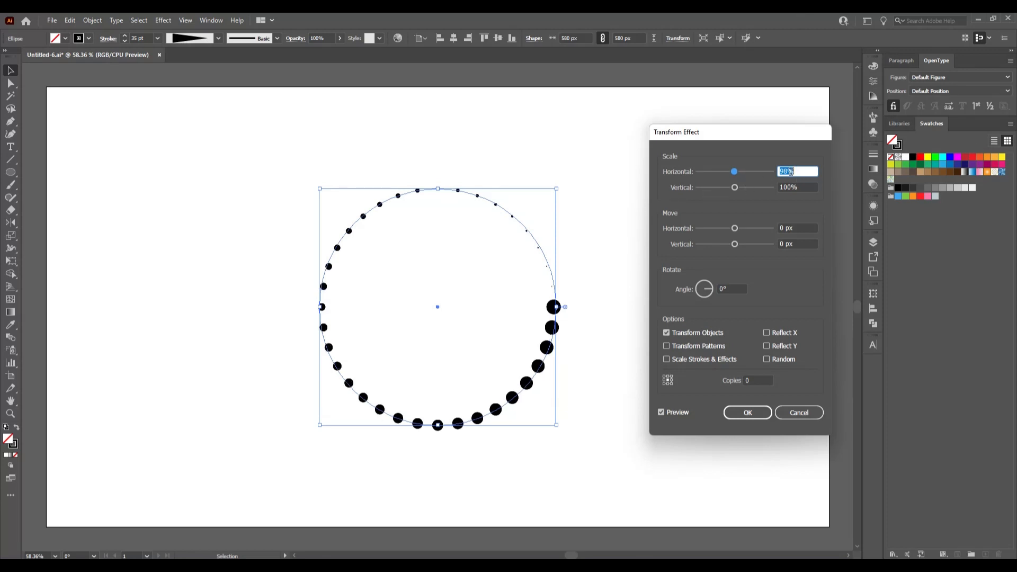
key(Down)
key(Down)
key(Down)
key(Down)
key(Down)
key(Down)
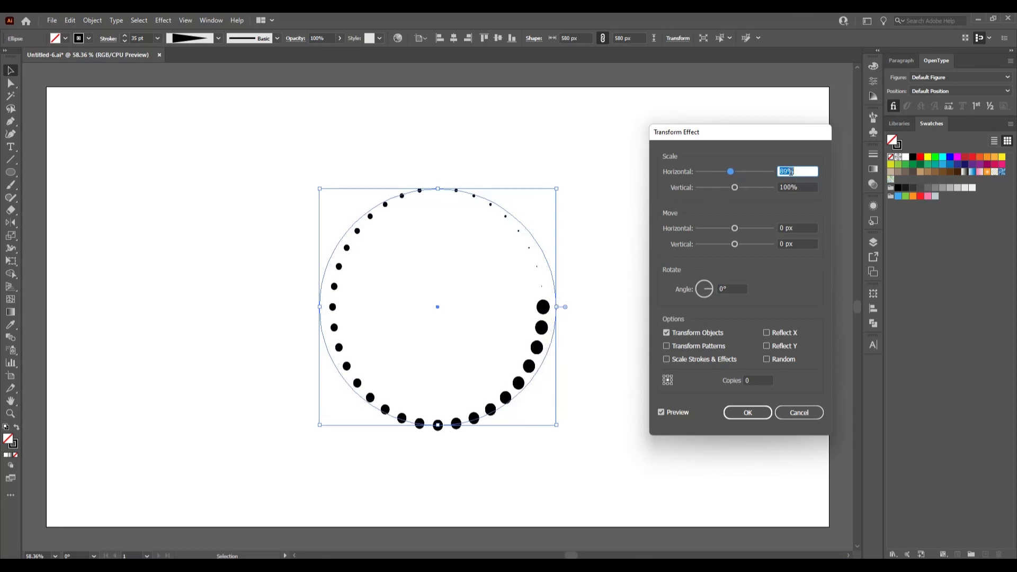
key(Down)
key(Down)
key(Down)
key(Down)
key(Down)
key(Down)
key(Down)
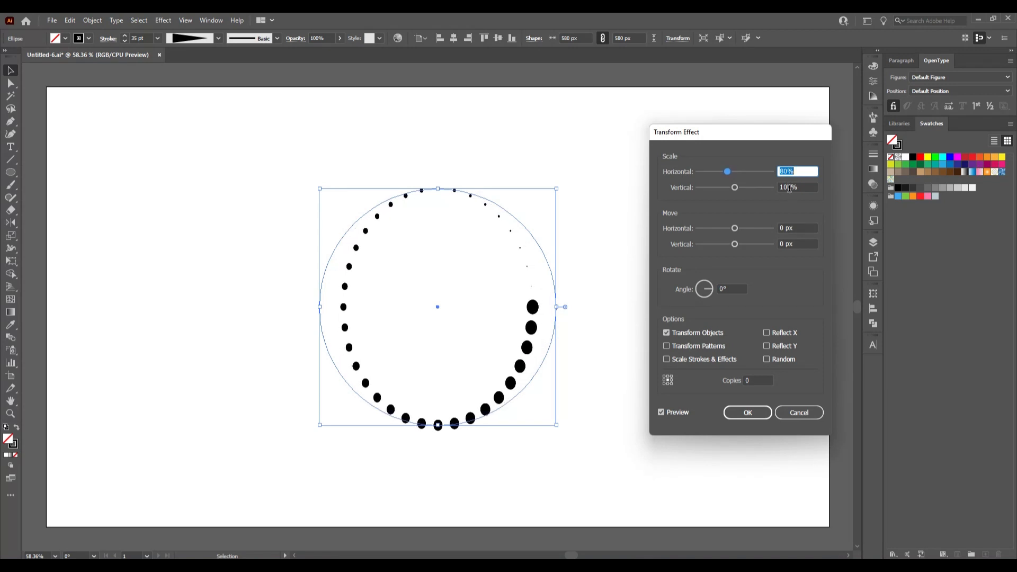
Set the Transform effect's vertical scale to 80%
click(790, 187)
key(Down)
key(Down)
key(Down)
key(Down)
key(Down)
key(Down)
key(Down)
key(Down)
key(Down)
key(Down)
key(Down)
key(Down)
key(Down)
key(Down)
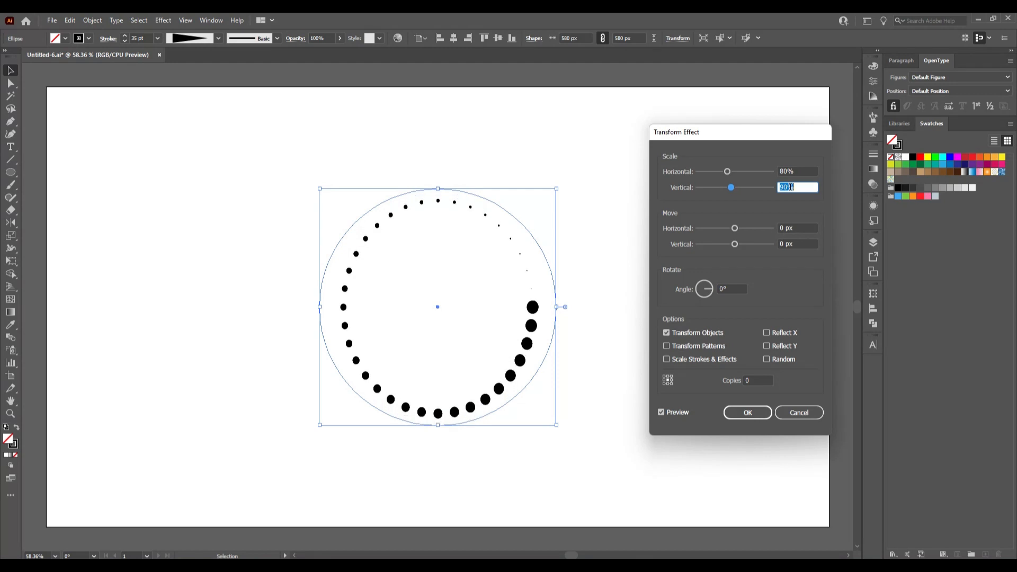
key(Down)
key(Down)
key(Down)
key(Down)
key(Down)
key(Down)
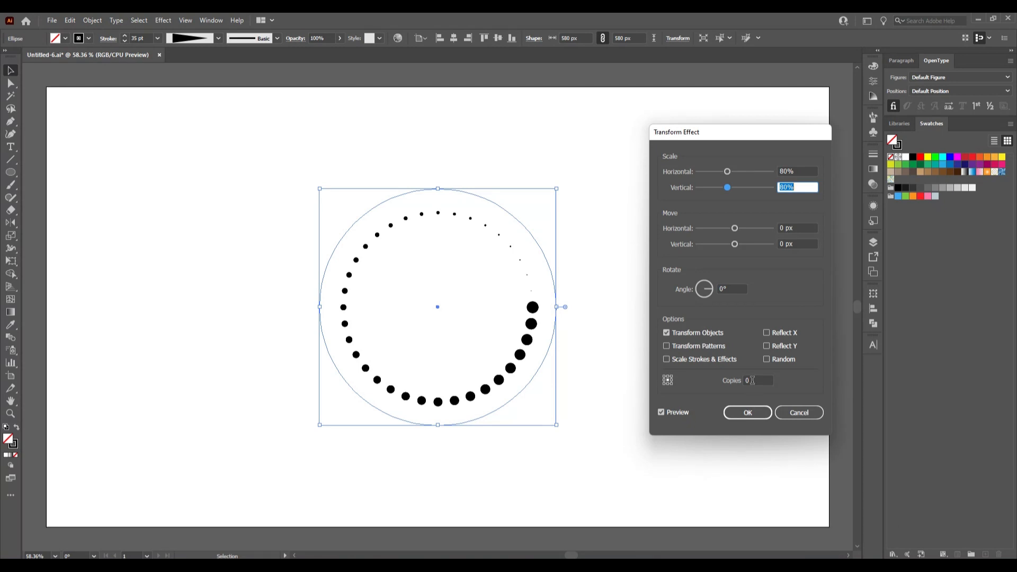
Set the number of copies in the Transform effect to 20 to fill the circle with concentric dotted rings
click(753, 381)
key(Up)
key(Up)
key(Up)
key(Up)
key(Up)
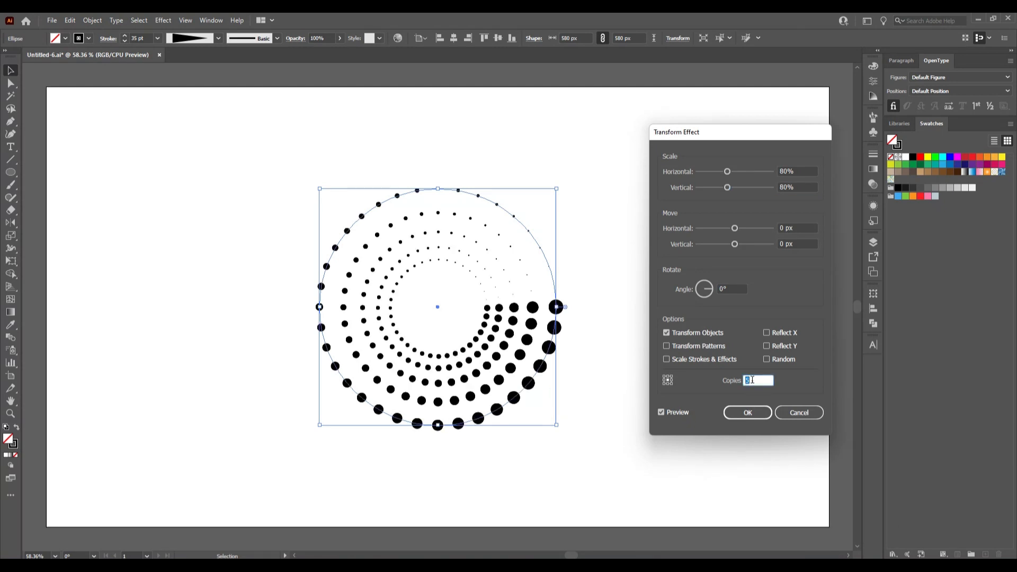
key(Up)
key(Up)
key(Up)
key(Up)
key(Up)
key(Up)
key(Up)
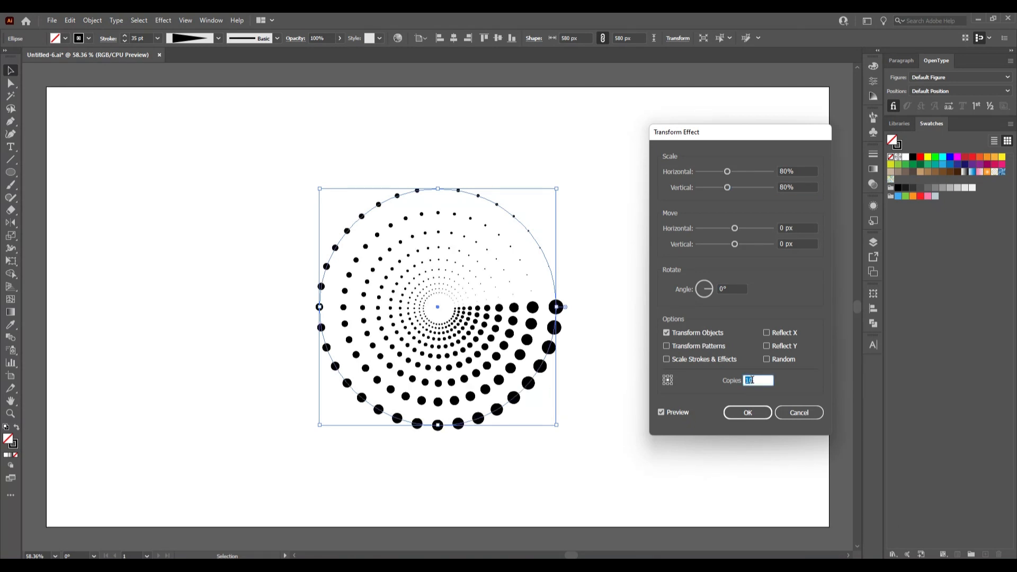
key(Up)
key(Up)
key(Up)
key(Up)
key(Up)
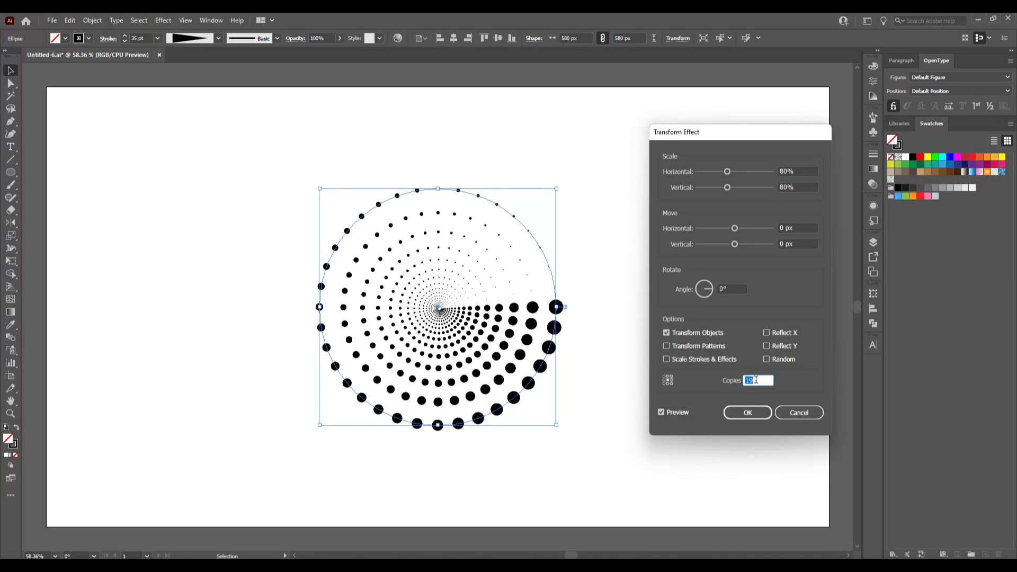
Set the Transform effect's rotation angle to 179° to twist the copied rings into a spiral, and apply the effect
click(723, 289)
key(Up)
key(Up)
key(Up)
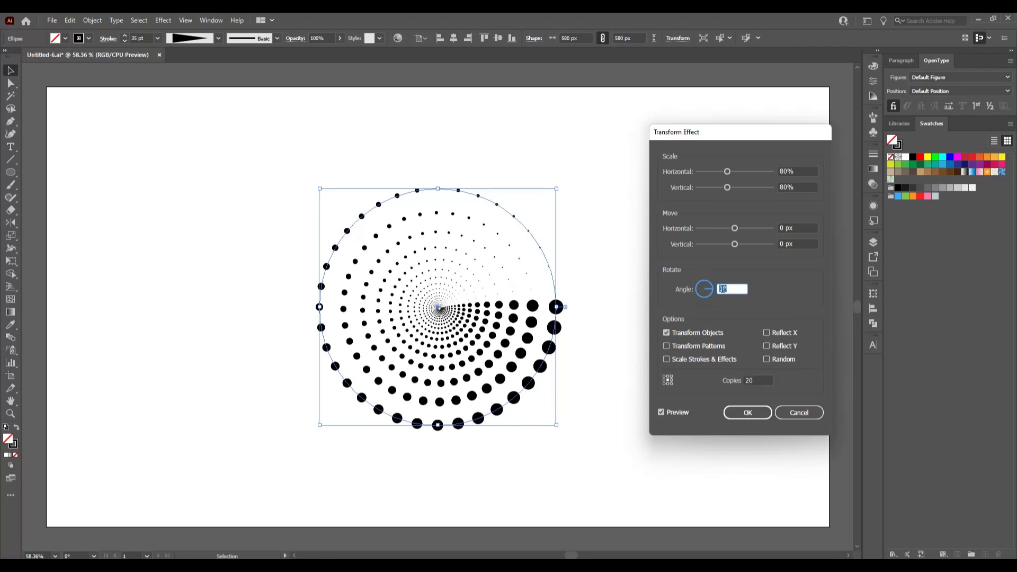
key(Up)
key(Up)
key(Up)
key(Up)
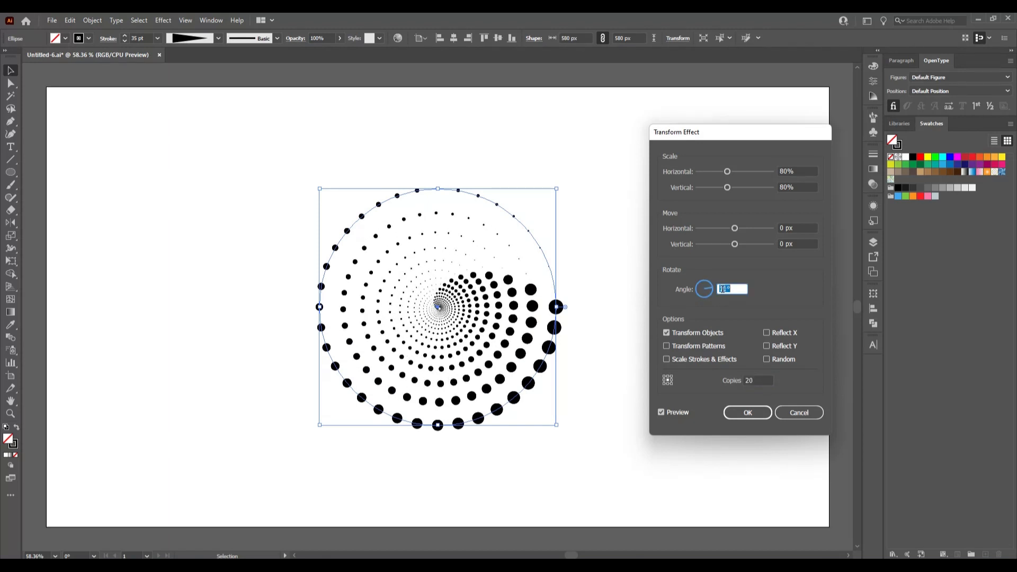
key(Up)
key(Up)
key(Up)
key(Up)
key(Up)
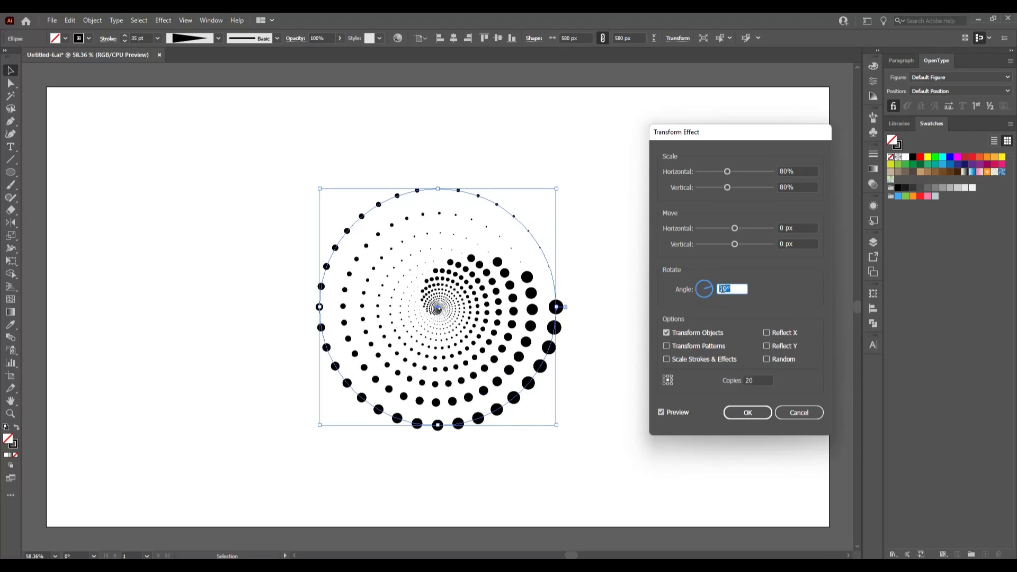
key(Up)
key(Up)
key(Up)
key(Up)
key(Up)
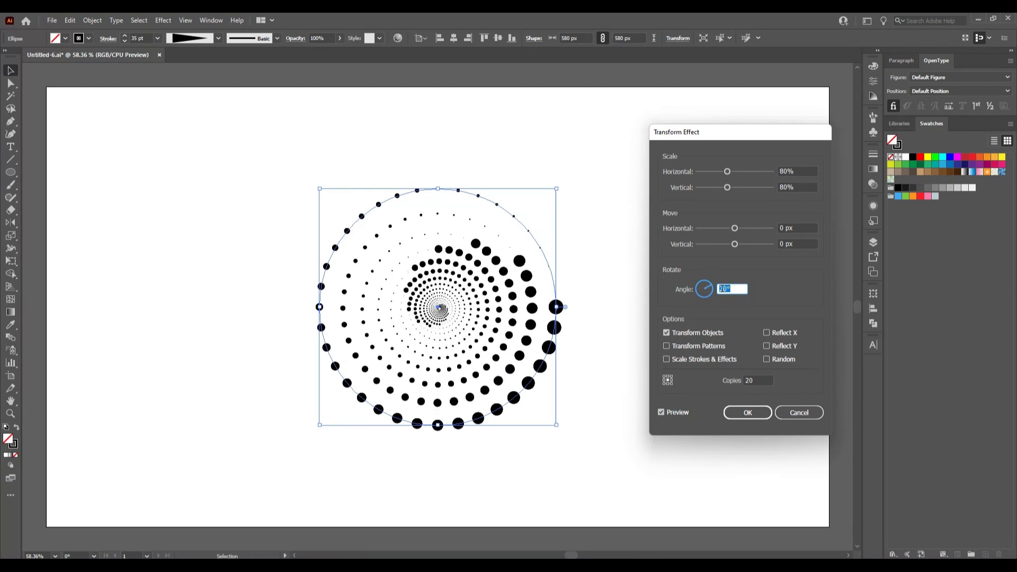
key(Up)
key(Up)
key(Up)
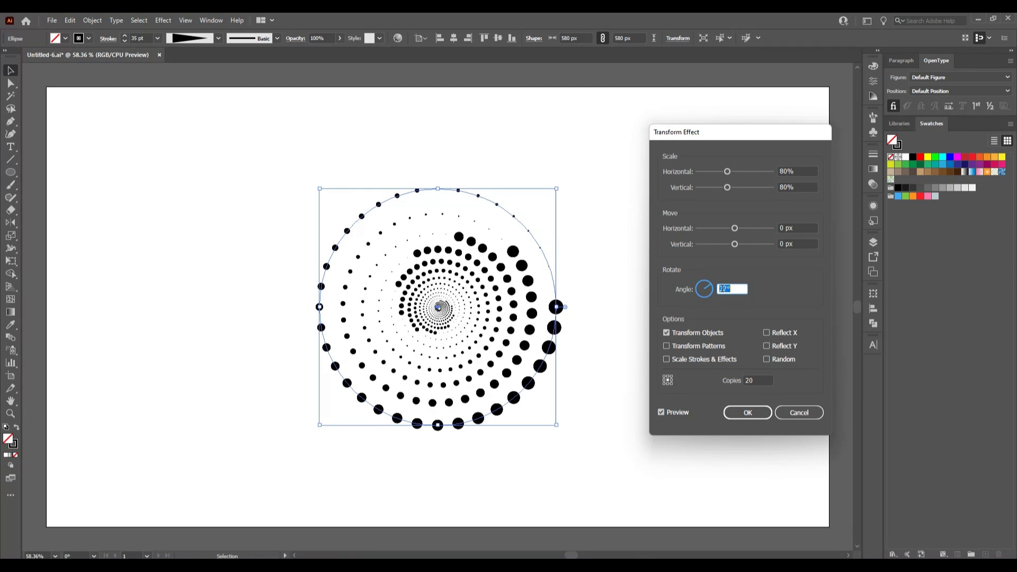
key(Up)
key(Up)
key(Up)
key(Up)
key(Up)
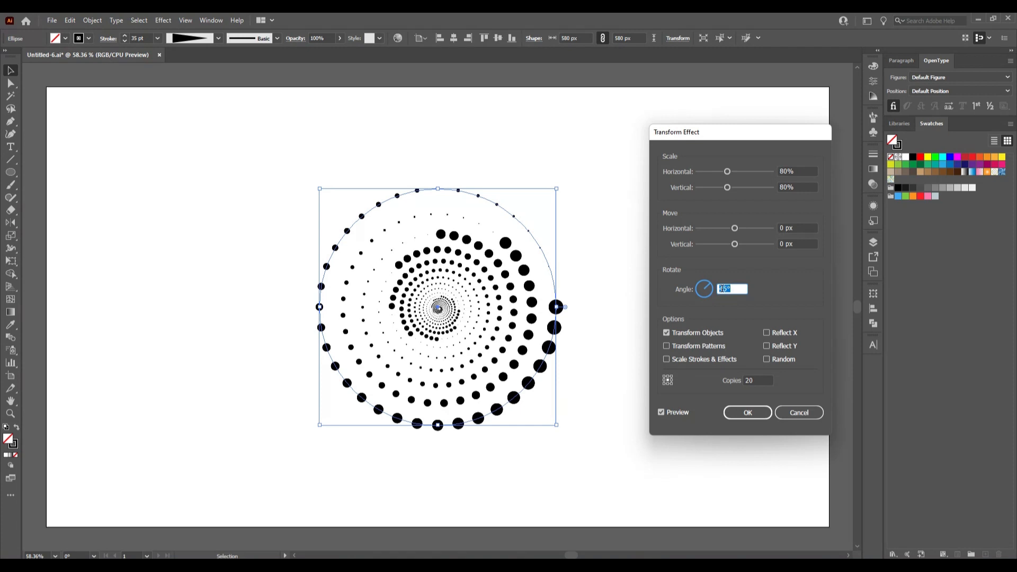
key(Up)
key(Up)
key(Up)
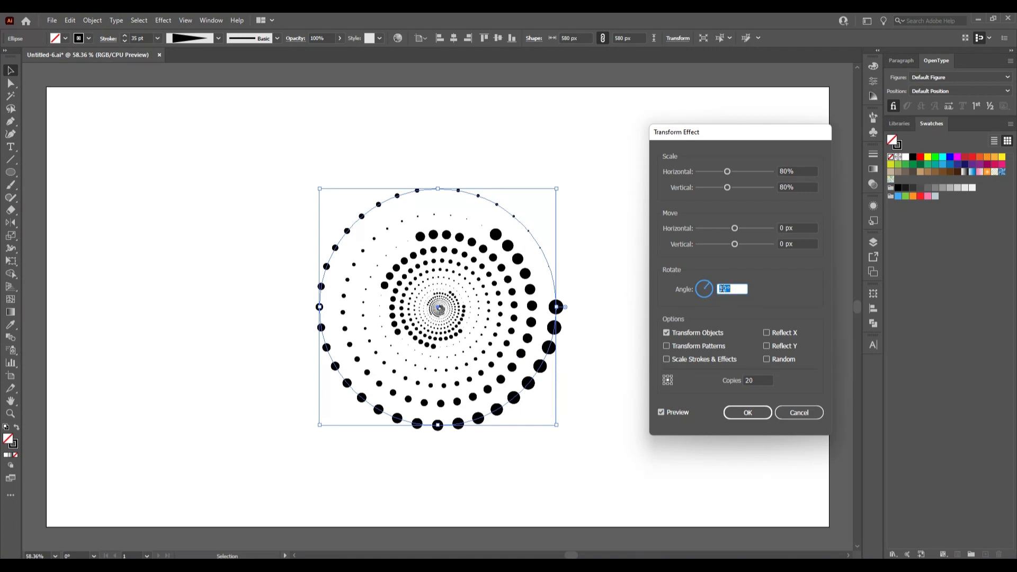
key(Up)
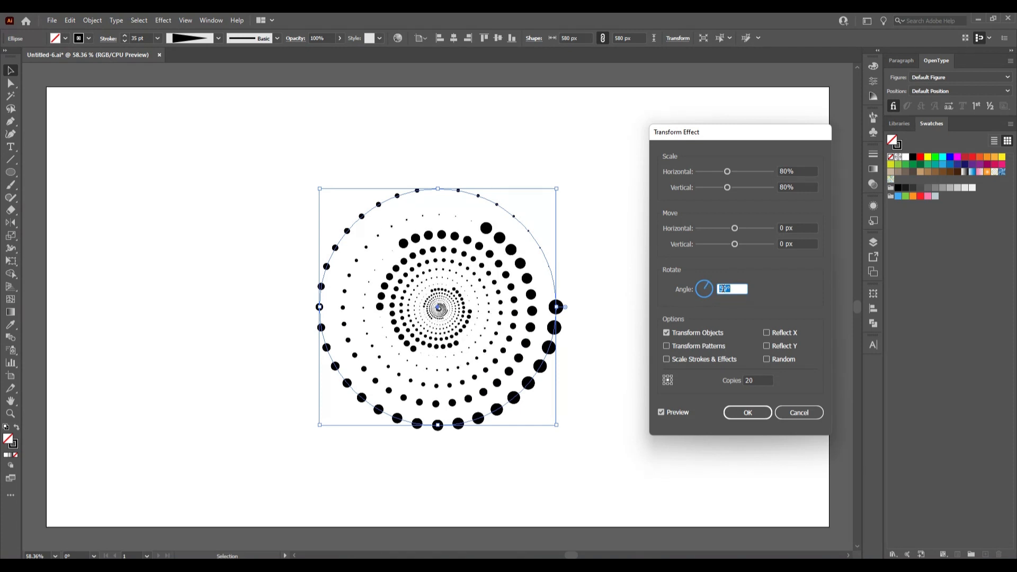
key(Up)
key(Up)
key(Up)
key(Up)
key(Up)
key(Up)
key(Up)
key(Up)
key(Up)
key(Up)
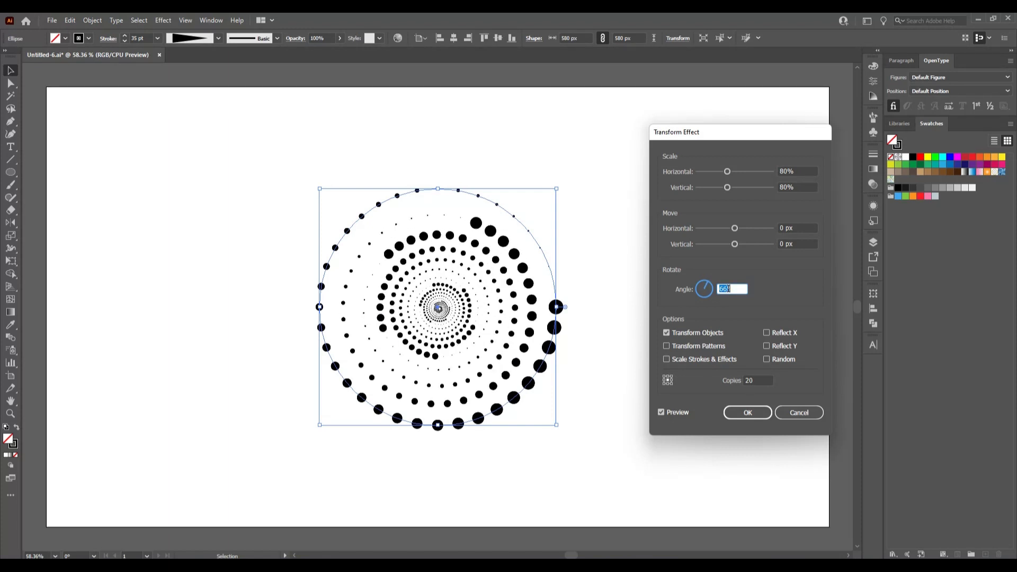
key(Up)
key(Up)
key(Up)
key(Up)
key(Up)
key(Up)
key(Up)
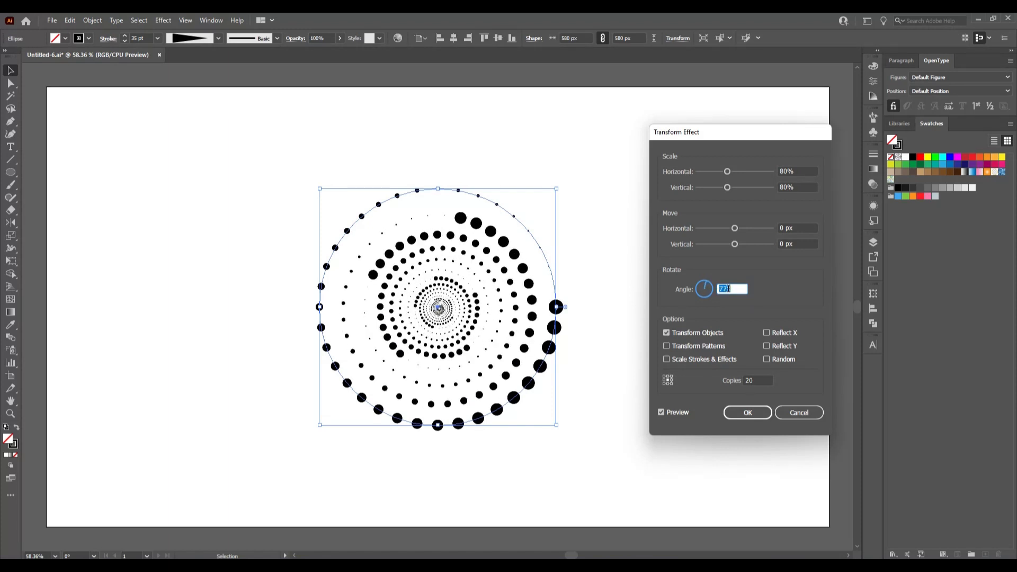
key(Up)
key(Up)
key(Up)
key(Up)
key(Up)
key(Up)
key(Up)
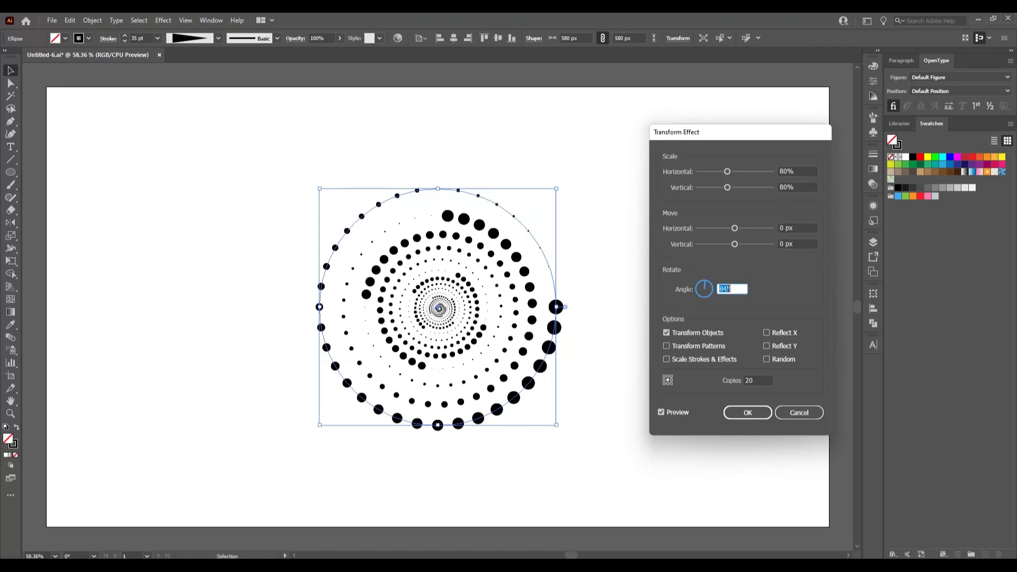
key(Up)
key(Up)
key(Up)
key(Up)
key(Up)
key(Up)
key(Up)
key(Up)
key(Up)
key(Up)
key(Up)
key(Up)
key(Up)
key(Up)
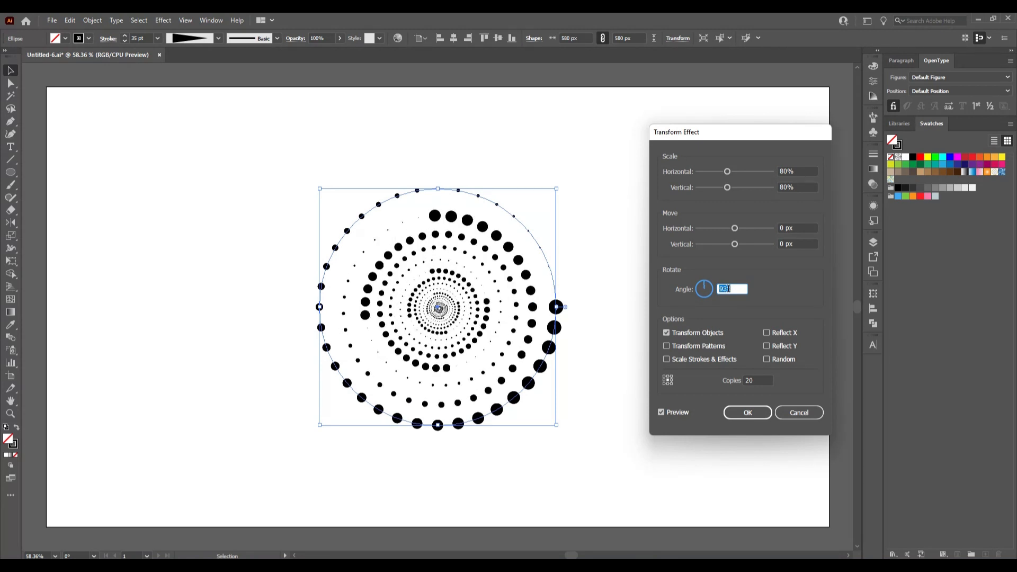
key(Up)
key(Up)
key(Up)
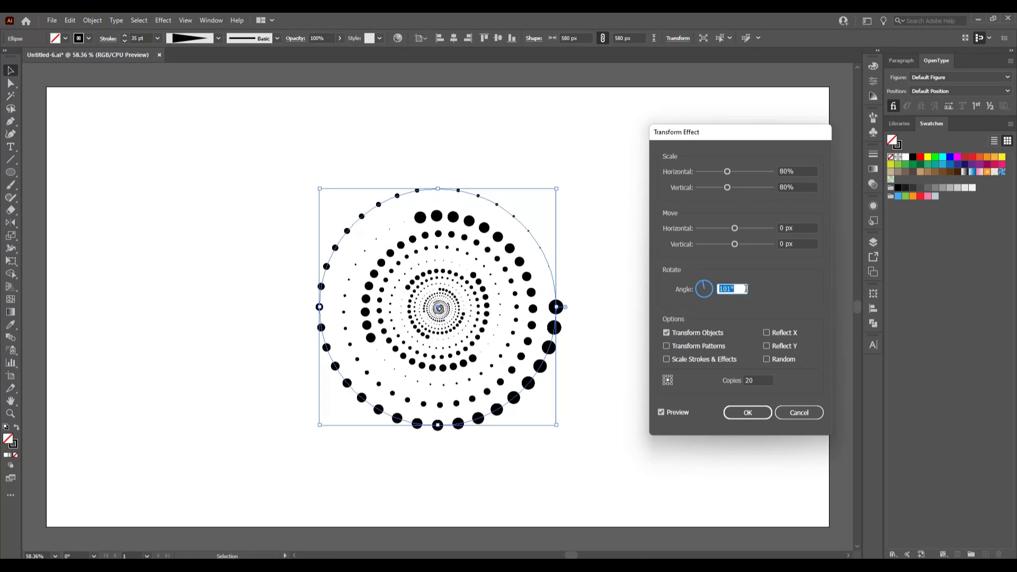
key(Up)
key(Up)
key(Up)
key(Up)
key(Up)
key(Up)
key(Up)
key(Up)
key(Up)
key(Up)
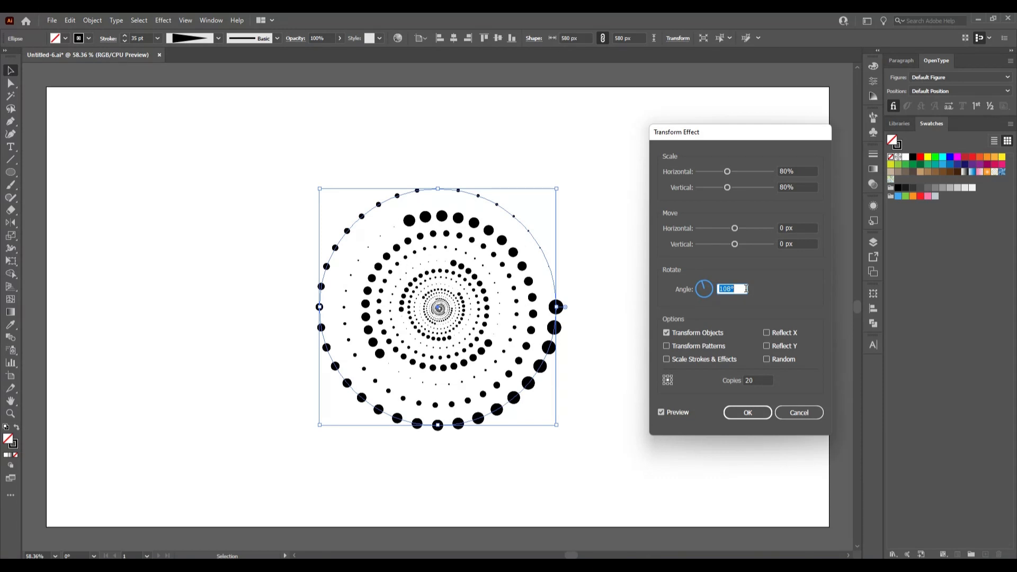
key(Up)
key(Up)
key(Up)
key(Up)
key(Up)
key(Up)
key(Up)
key(Up)
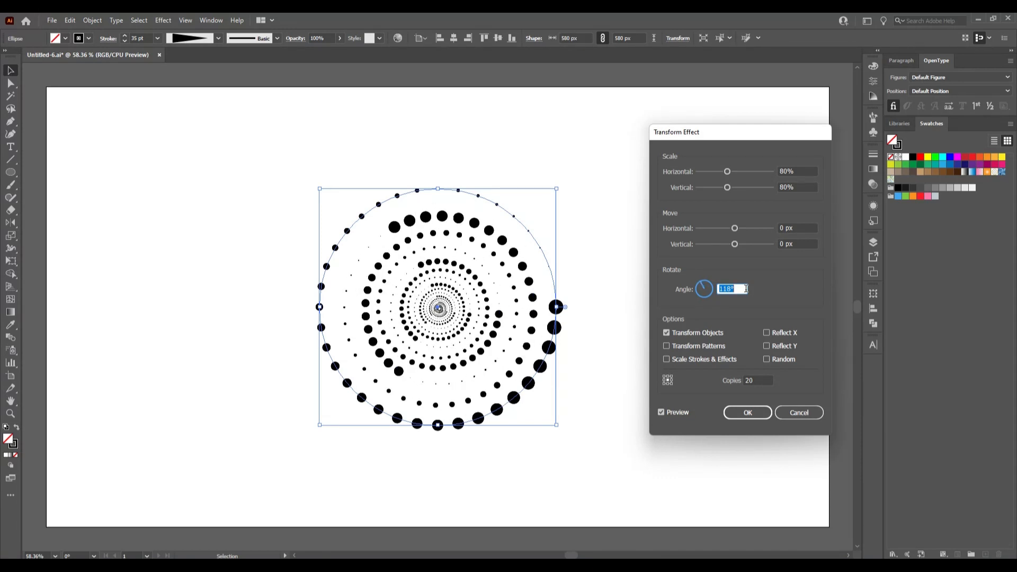
key(Up)
key(Up)
key(Up)
key(Up)
key(Up)
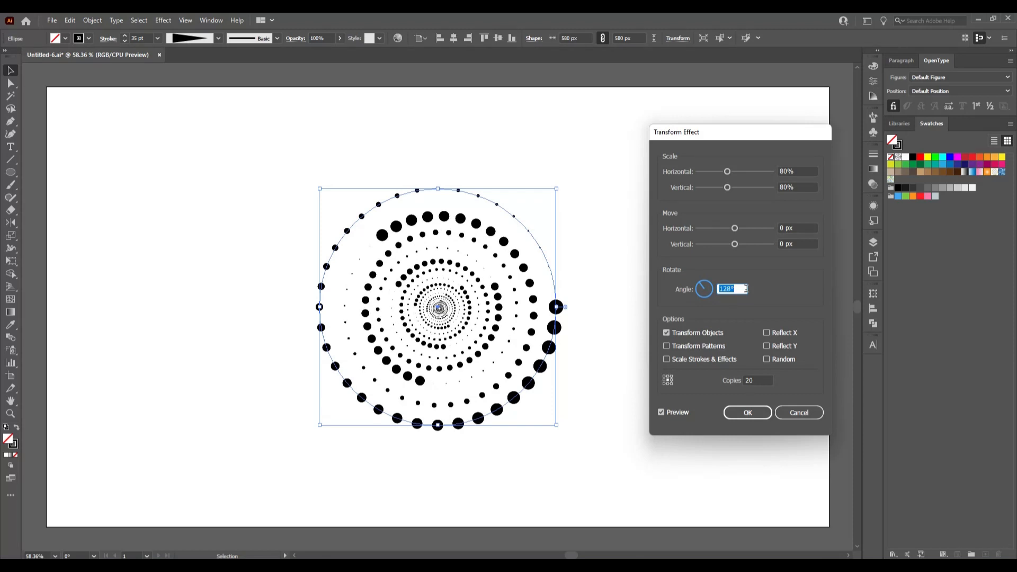
key(Up)
key(Up)
key(Up)
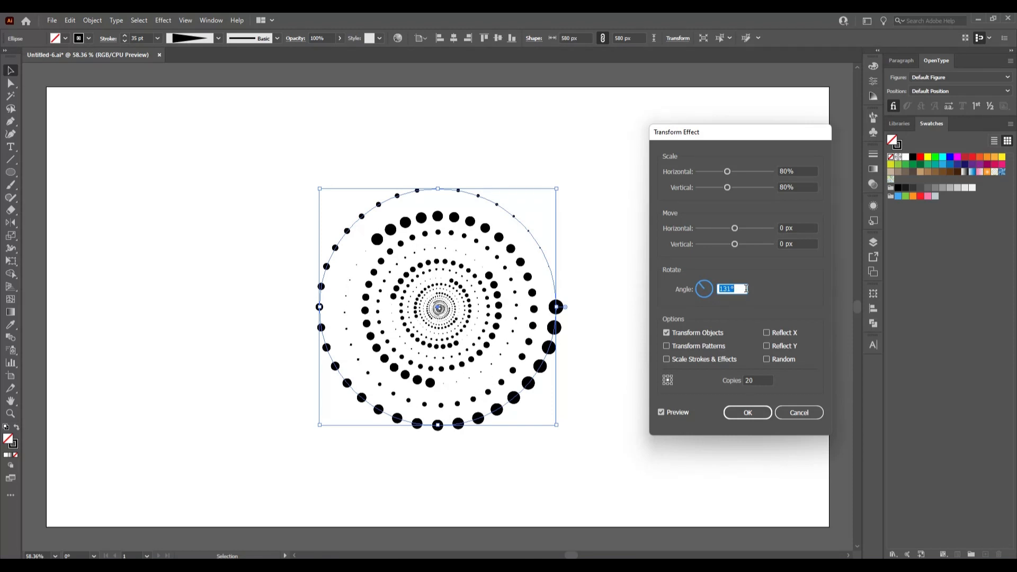
key(Up)
key(Up)
key(Up)
key(Up)
key(Up)
key(Up)
key(Up)
key(Up)
key(Up)
key(Up)
key(Up)
key(Up)
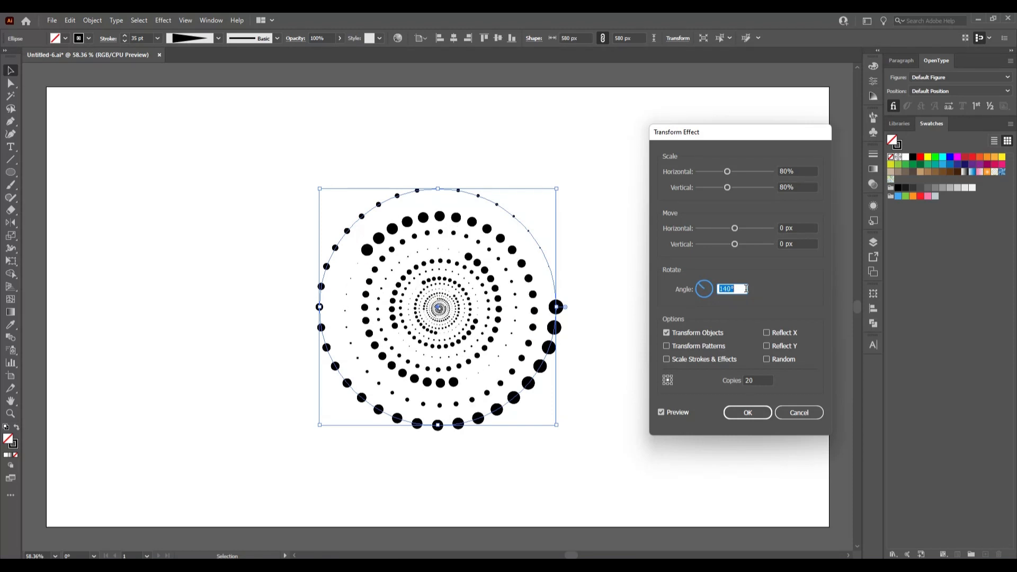
key(Up)
key(Up)
key(Up)
key(Up)
key(Up)
key(Up)
key(Up)
key(Up)
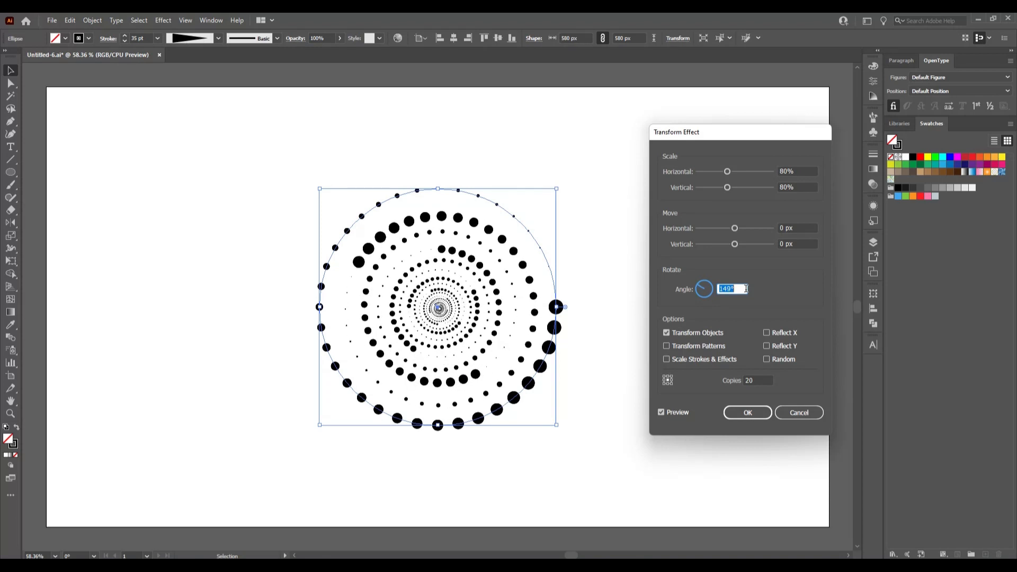
key(Up)
key(Up)
key(Up)
key(Up)
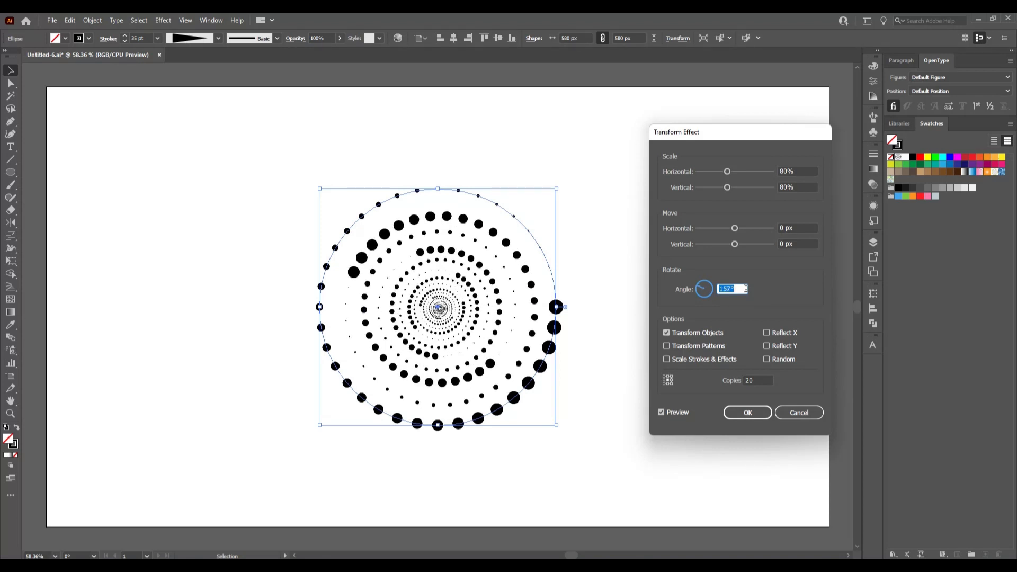
key(Up)
key(Up)
key(Up)
key(Up)
key(Up)
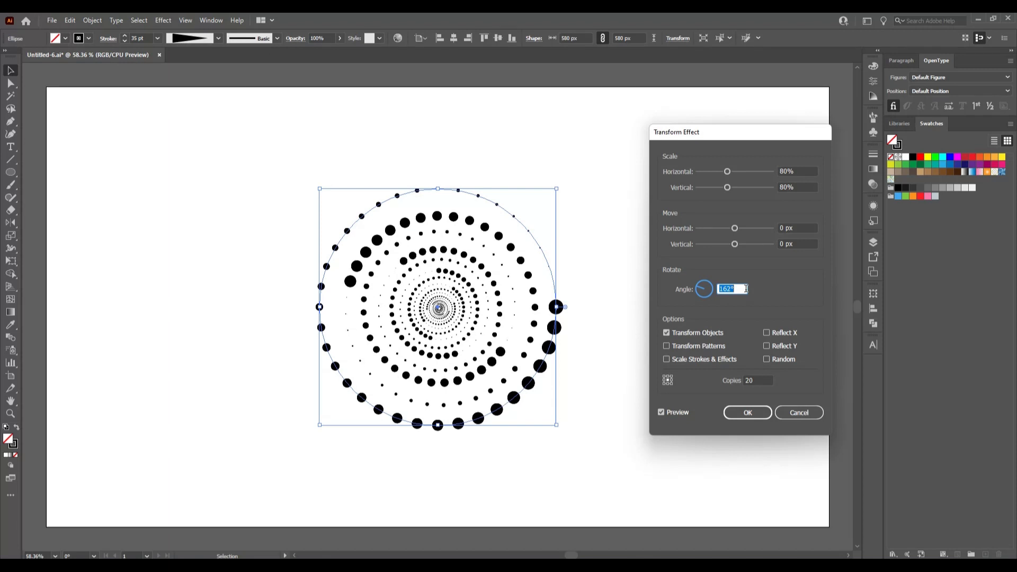
key(Up)
key(Up)
key(Up)
key(Up)
key(Up)
key(Up)
key(Up)
key(Up)
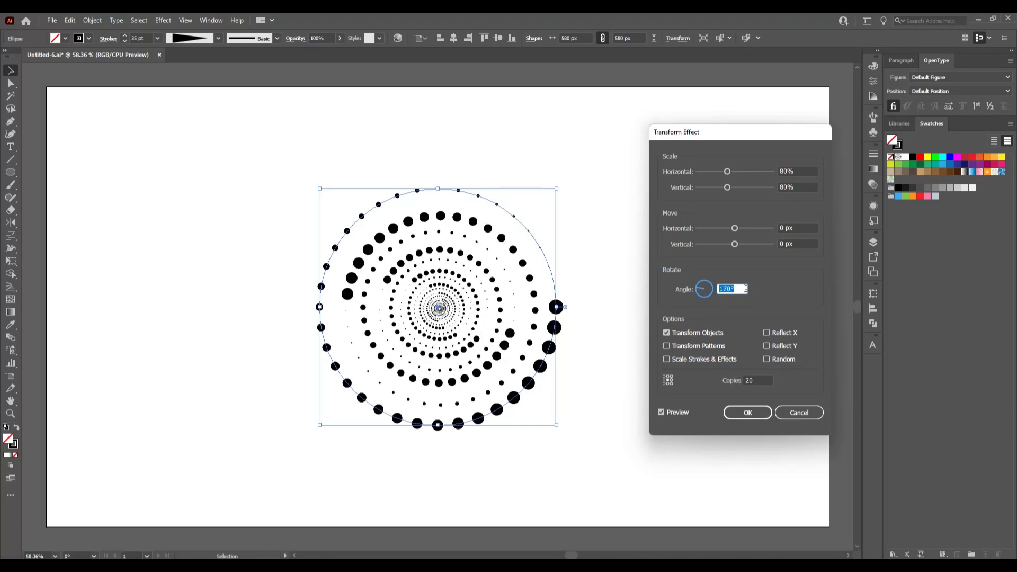
key(Up)
key(Up)
key(Up)
key(Up)
key(Up)
key(Up)
key(Up)
key(Up)
key(Up)
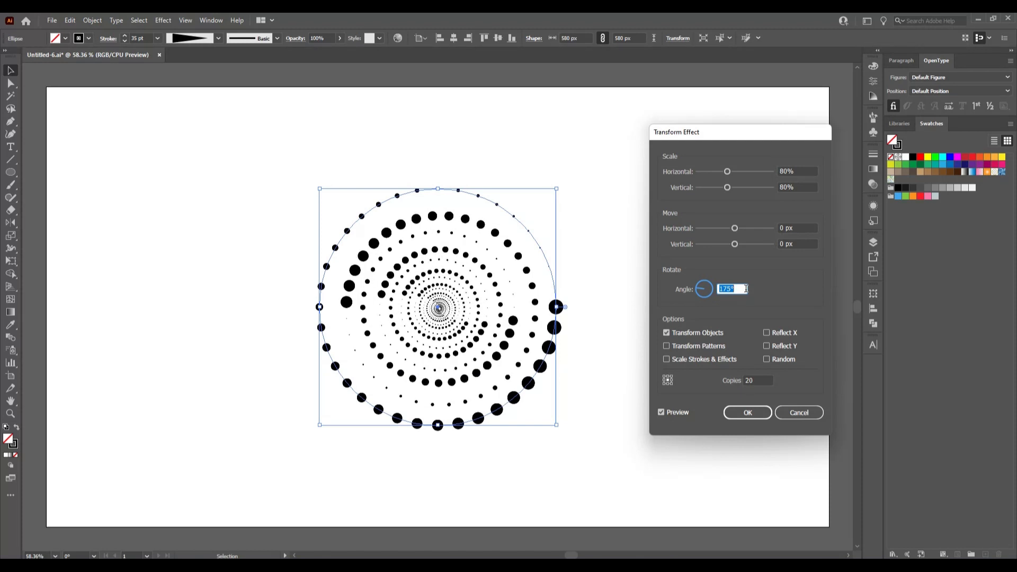
key(Up)
key(Up)
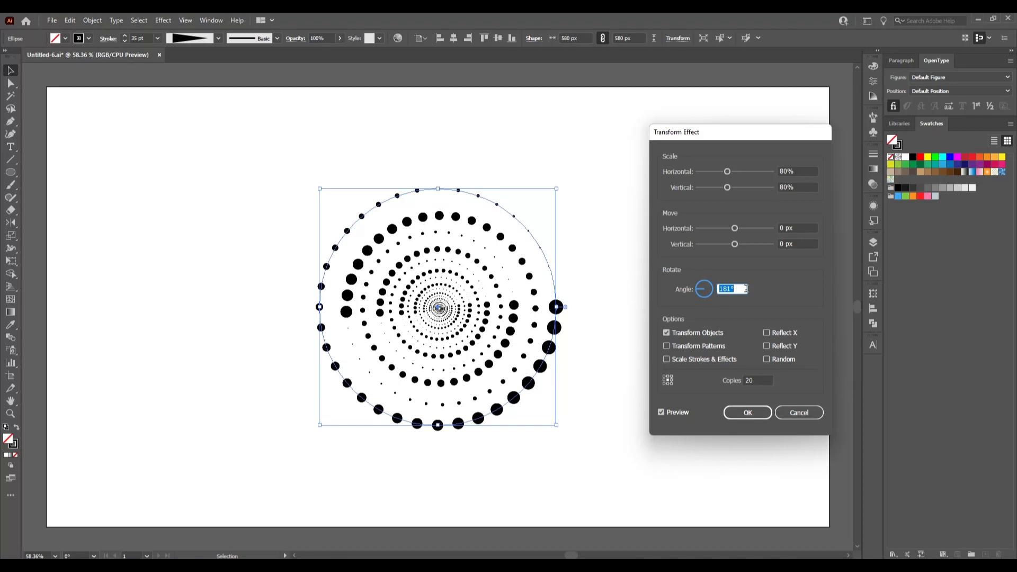
key(Down)
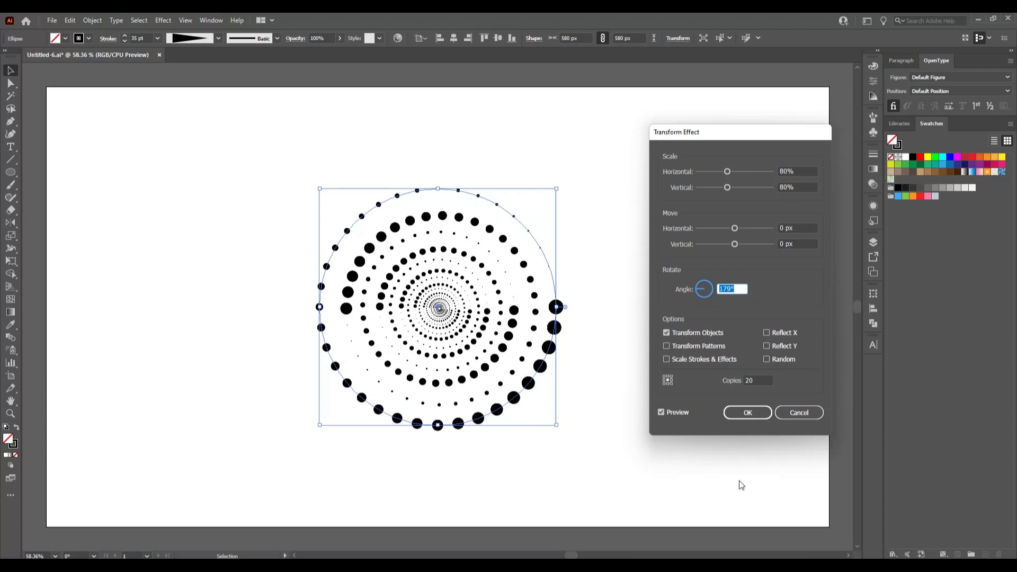
click(742, 414)
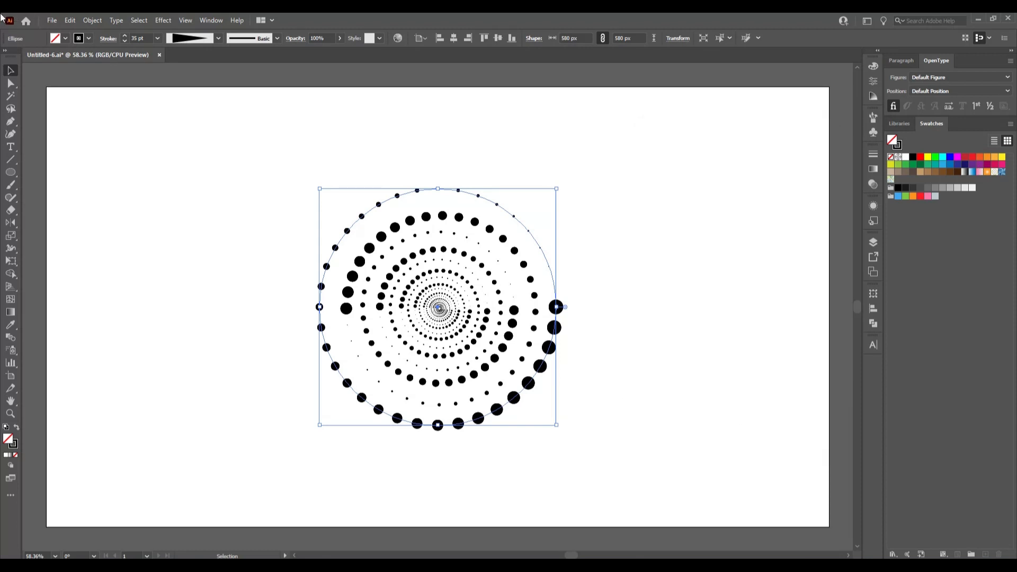
Expand the appearance of the dot spiral and enlarge the resulting group proportionally from its centre to about 804 px wide
click(97, 23)
click(132, 159)
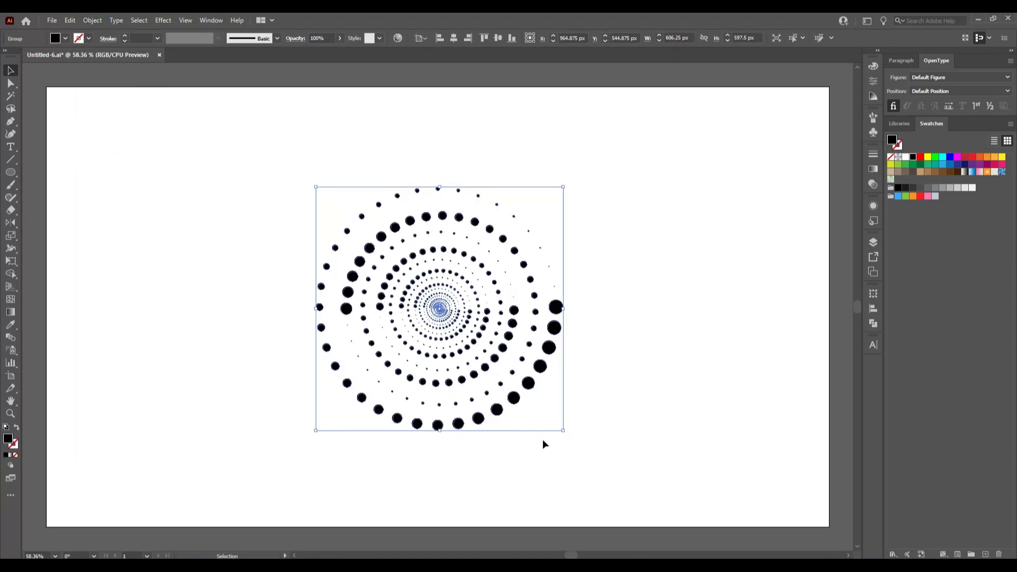
drag(565, 433, 605, 485)
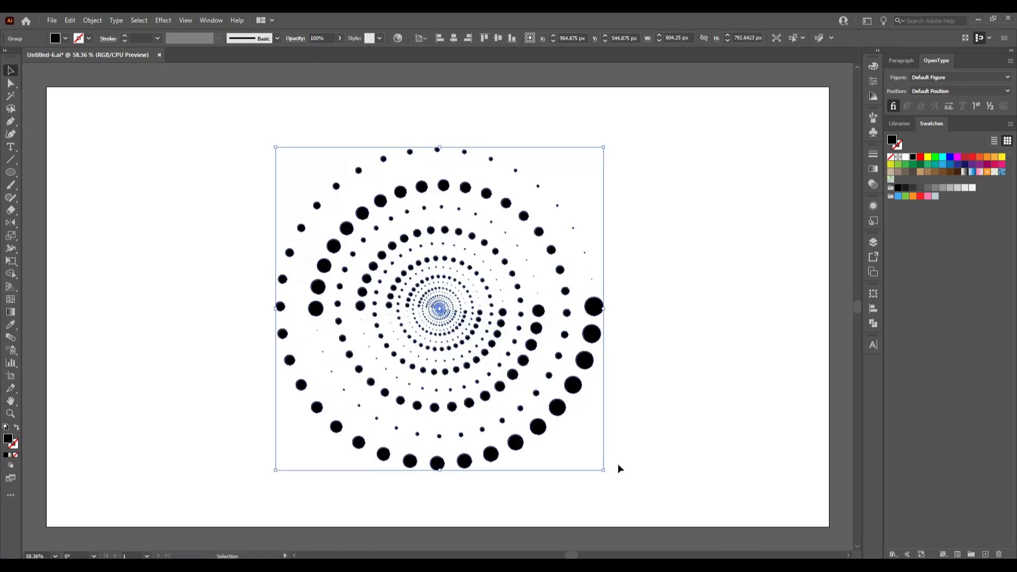
click(646, 431)
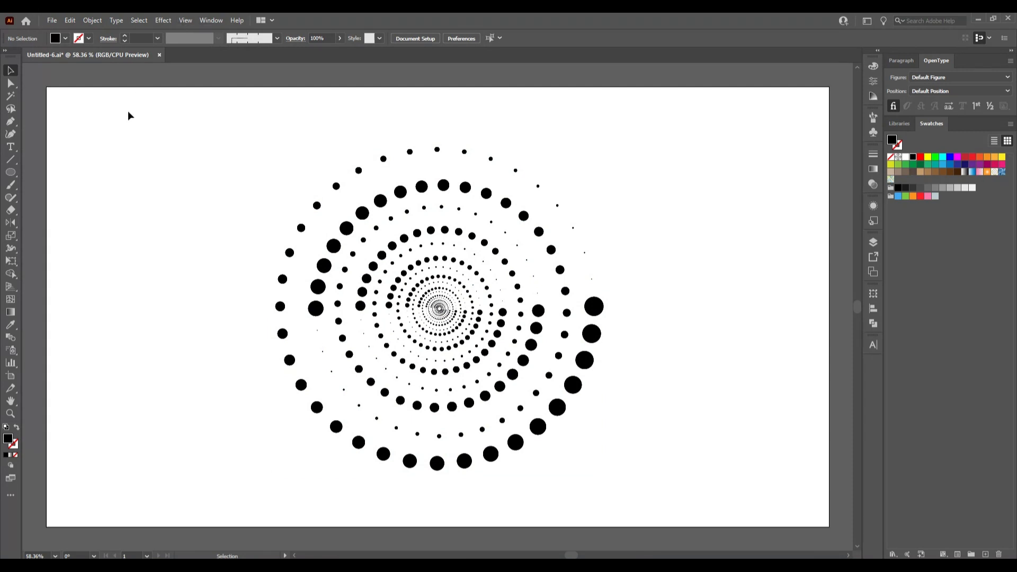
Draw a black 1920 × 1080 px rectangle covering the whole artboard
right_click(16, 172)
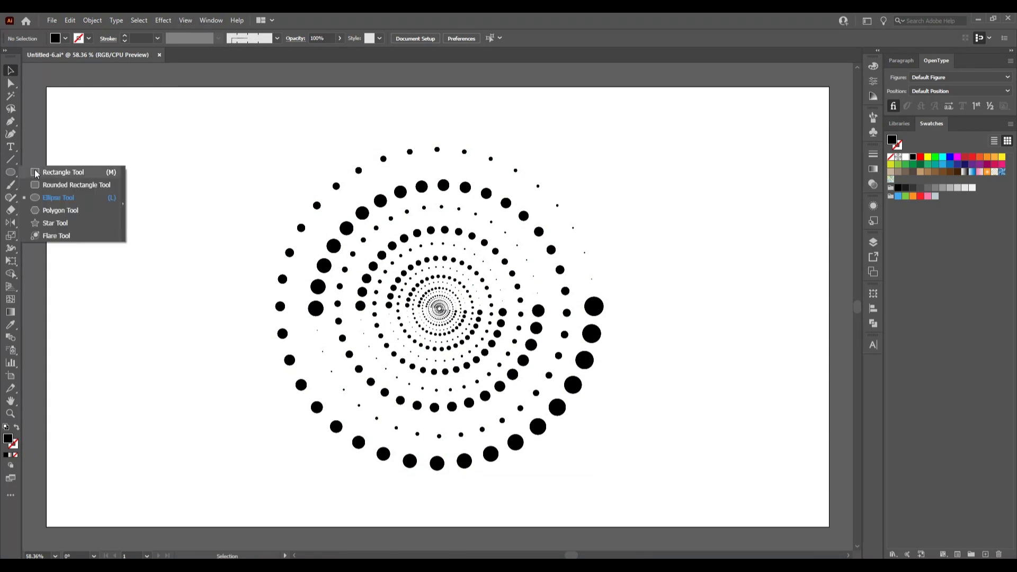
click(34, 170)
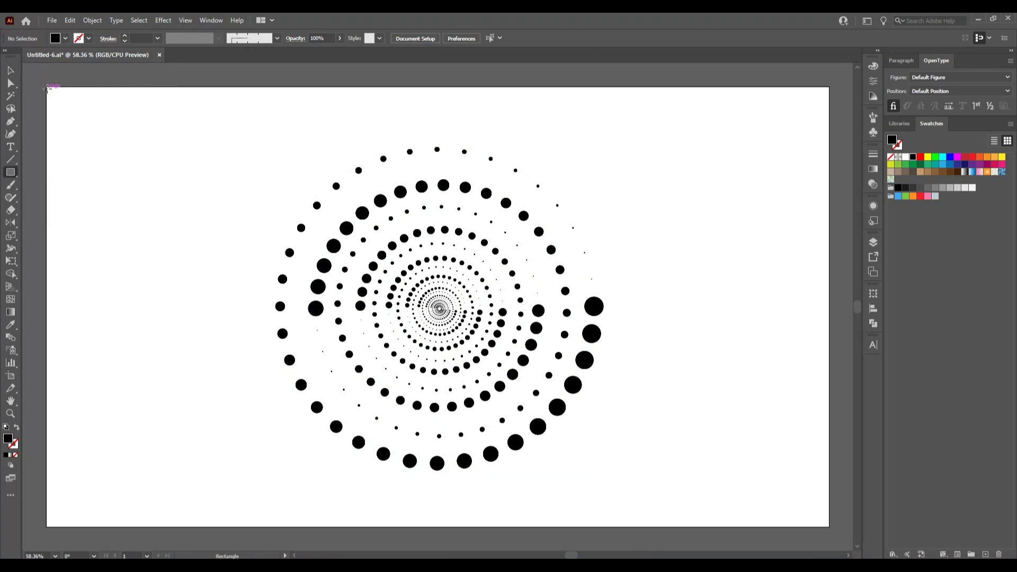
drag(47, 87, 699, 499)
drag(698, 499, 830, 527)
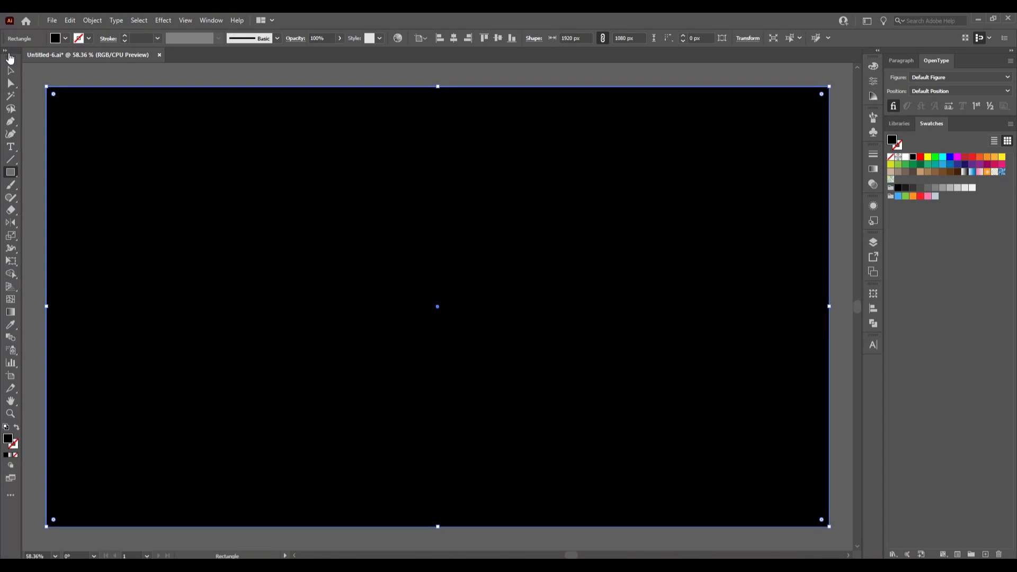
Send the black background rectangle to the back, behind the dot spiral, and deselect it
click(9, 69)
right_click(82, 160)
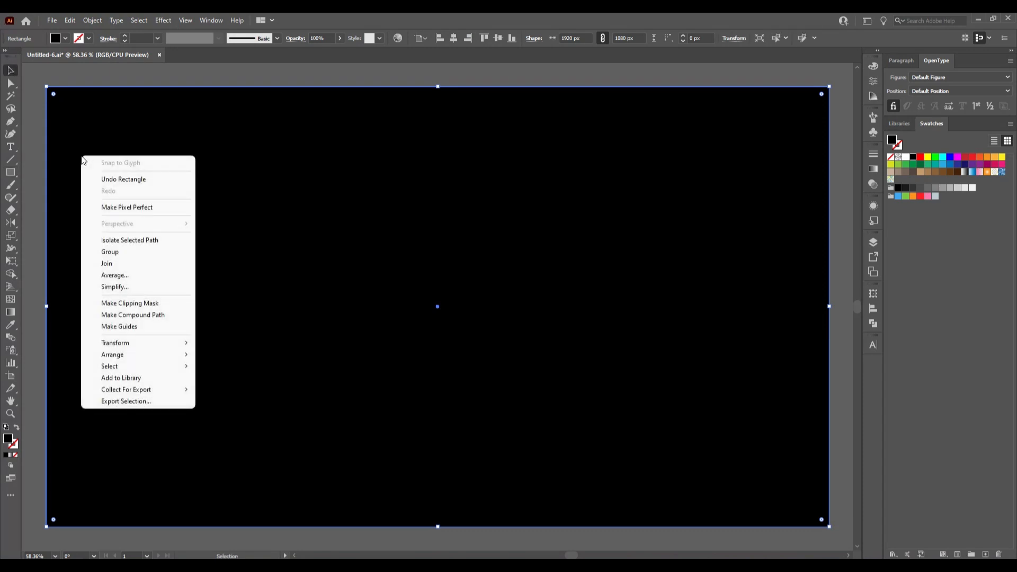
mouse_move(133, 357)
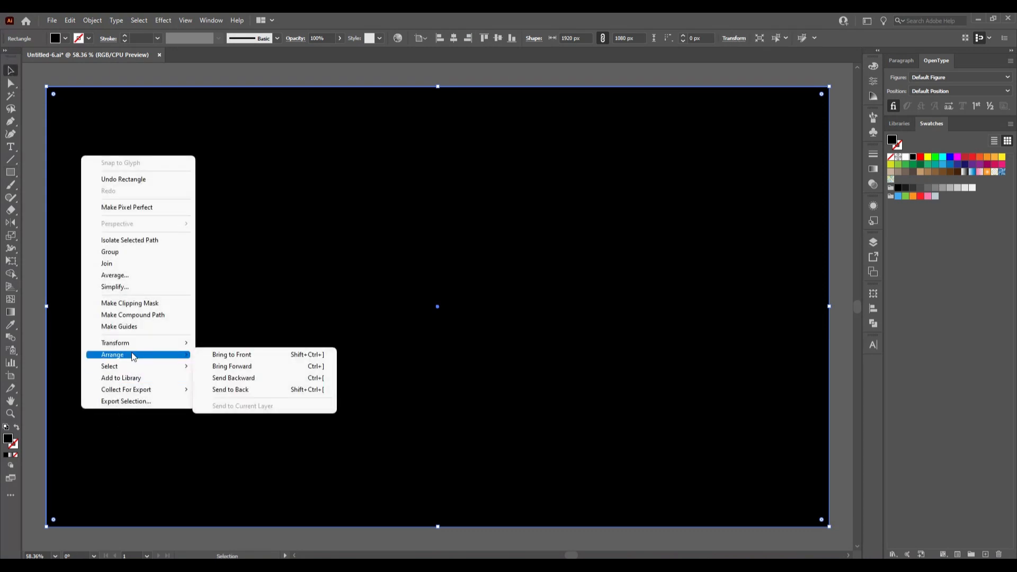
click(249, 390)
click(198, 66)
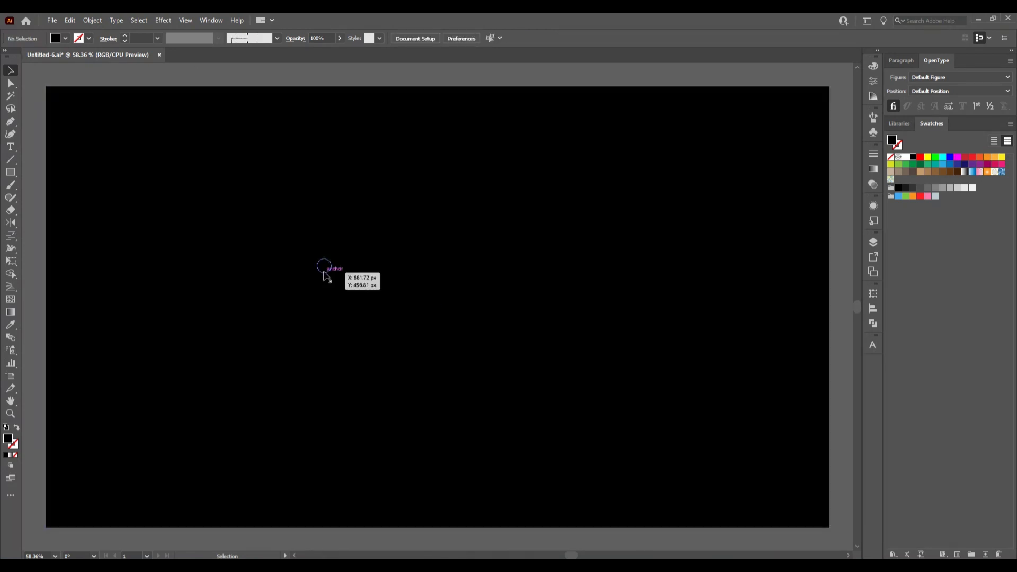
Select the dot spiral group on the black background, change its fill to white, and deselect it
click(330, 270)
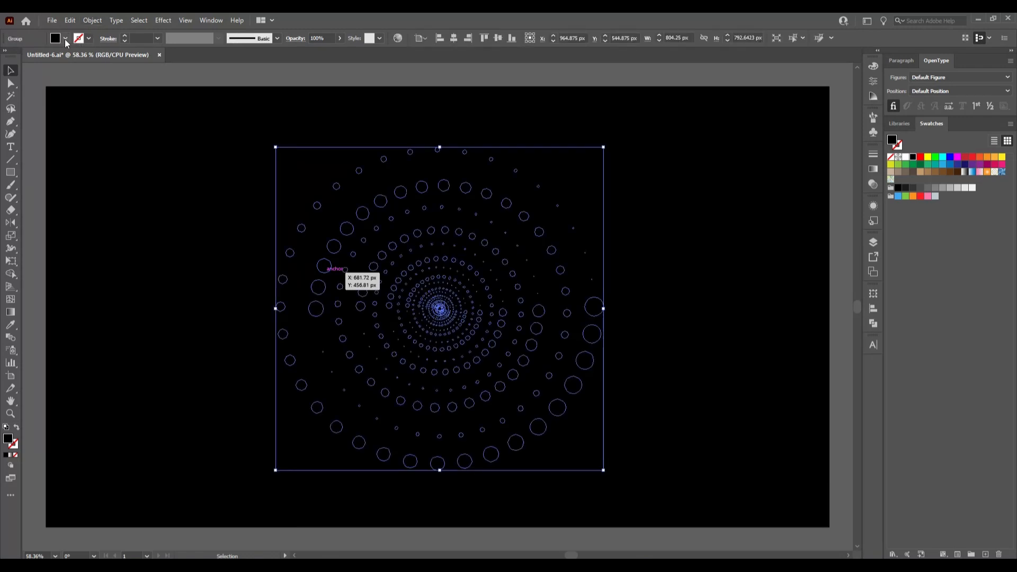
click(65, 39)
click(22, 56)
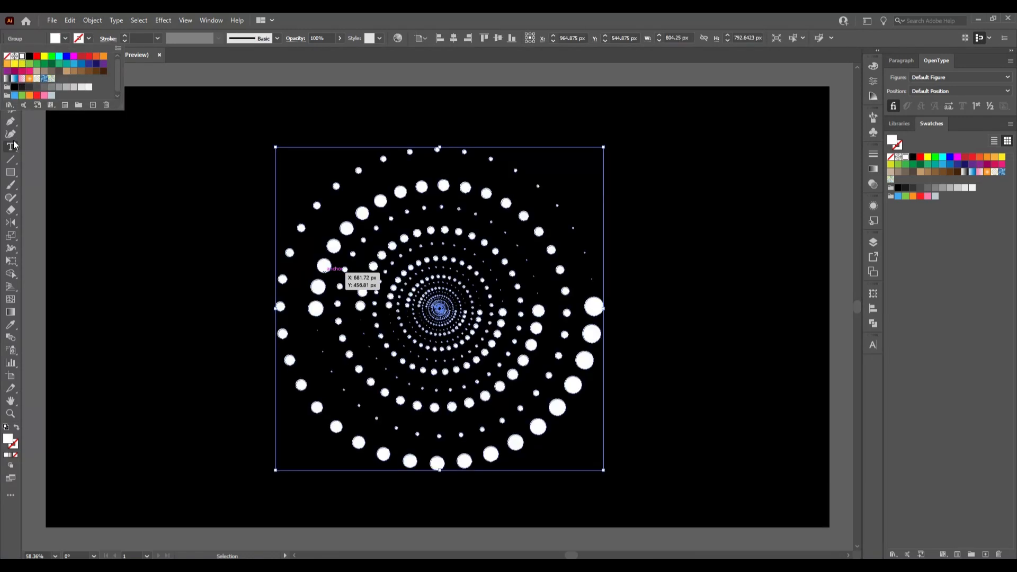
click(27, 157)
click(26, 157)
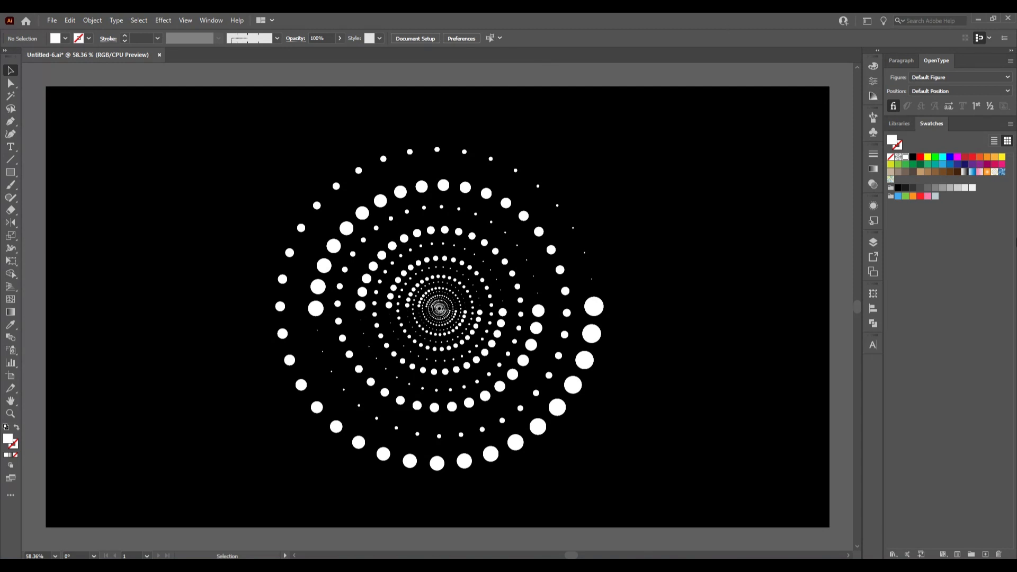
Try a light blue fill on the whole dot spiral group and deselect it to judge the colour
click(600, 338)
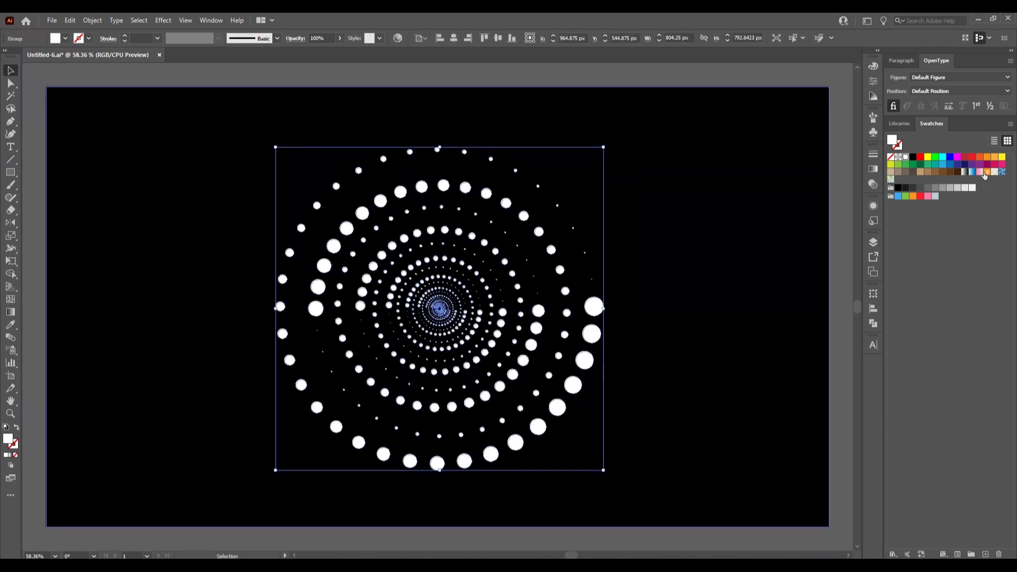
click(943, 166)
click(665, 66)
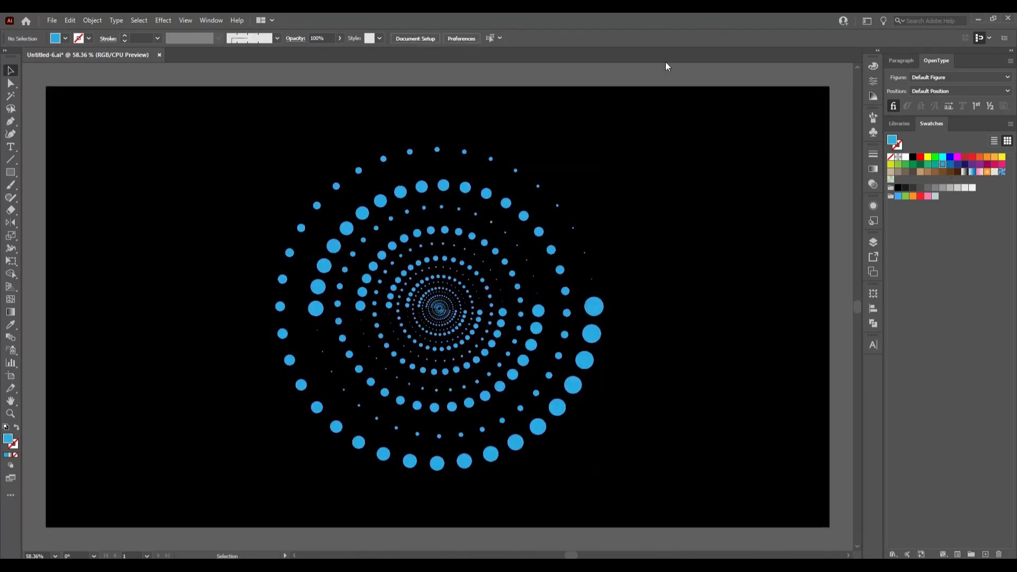
Try an orange fill on the dot spiral group and deselect it to judge the colour
click(596, 309)
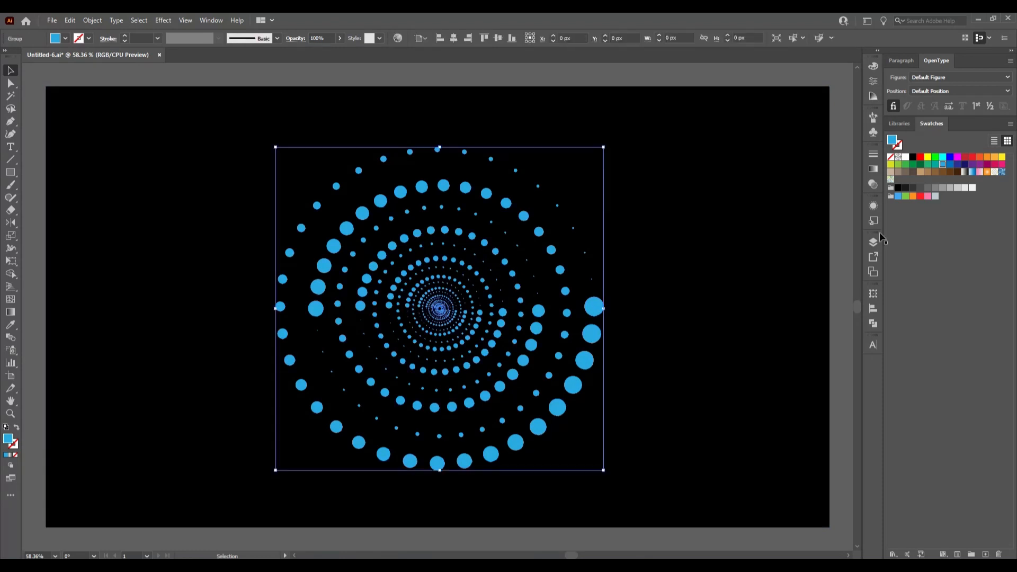
click(914, 197)
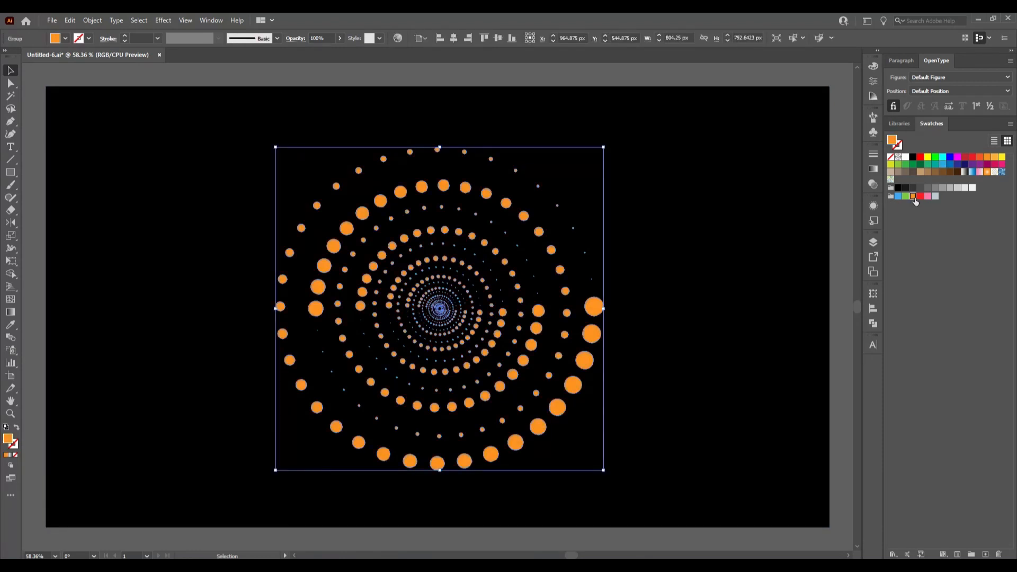
click(635, 79)
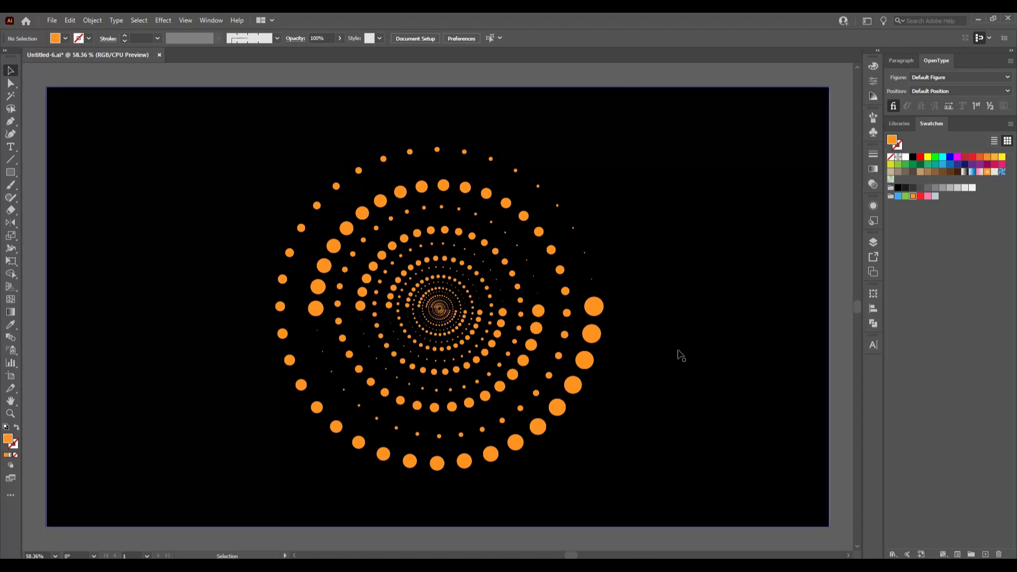
Try a bright yellow fill on the dot spiral group and deselect it to judge the colour
click(594, 315)
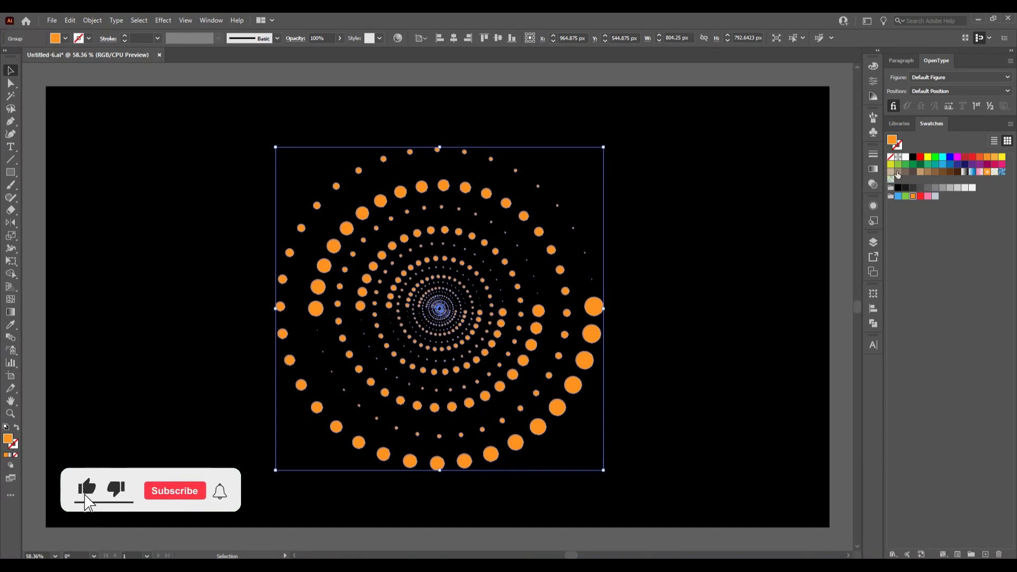
click(1002, 157)
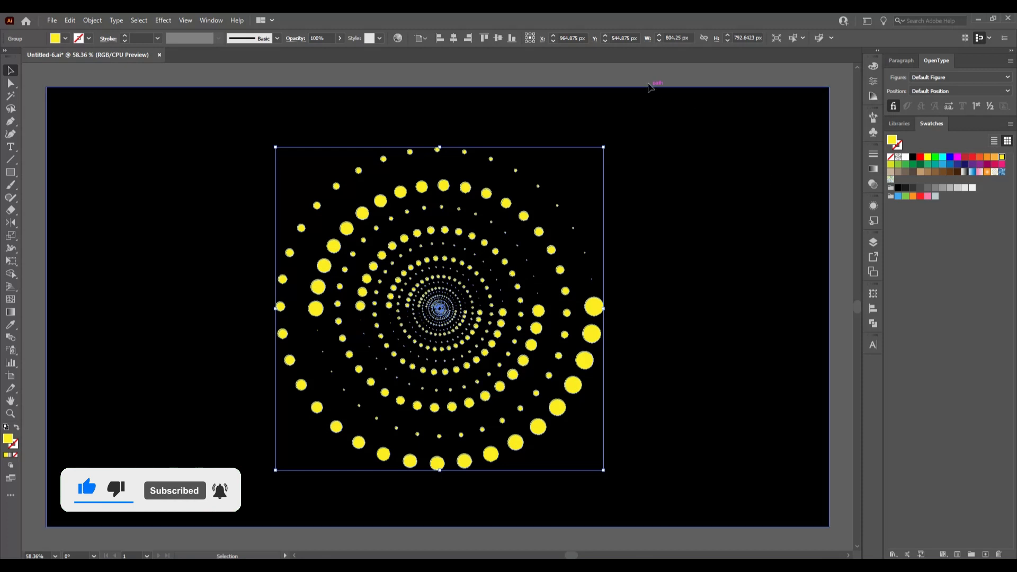
click(640, 69)
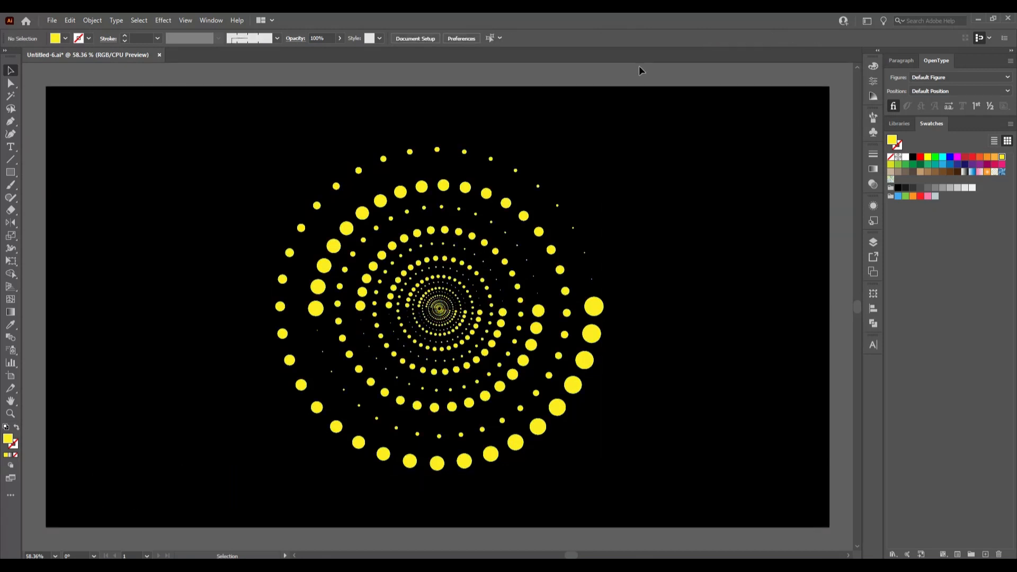
Return the dot spiral group's fill to white and leave the finished artwork deselected
click(603, 312)
click(65, 40)
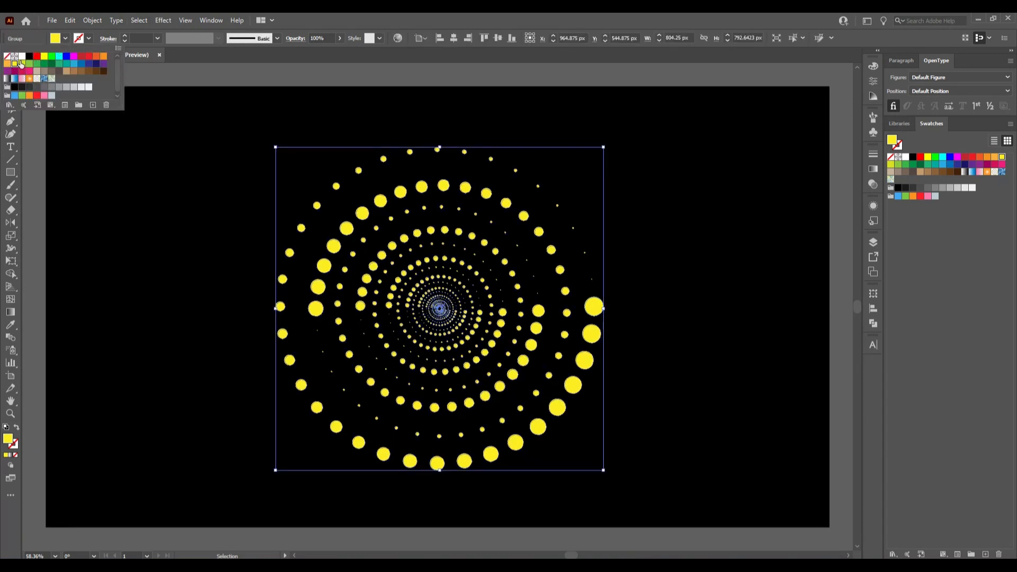
click(22, 56)
click(221, 65)
click(221, 64)
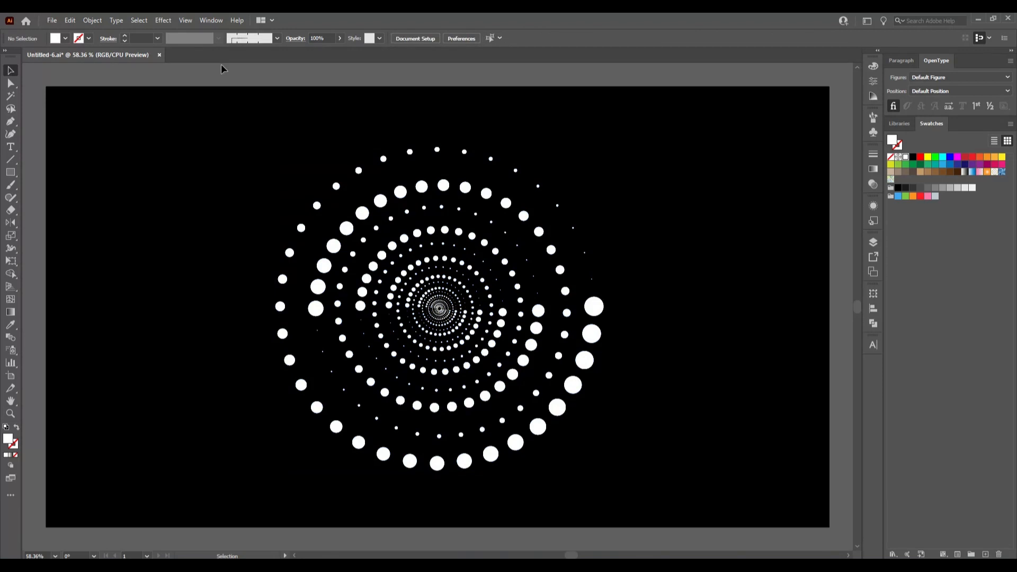